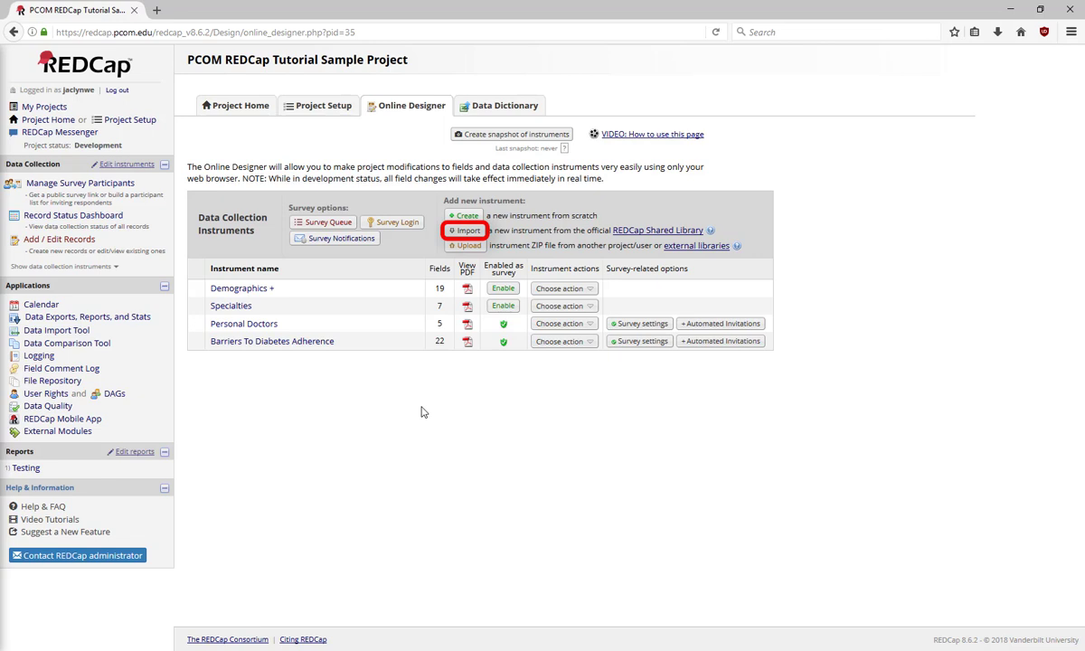
- View the REDCap Shared Library of importable instruments and return to the project's instrument list
left_click(459, 232)
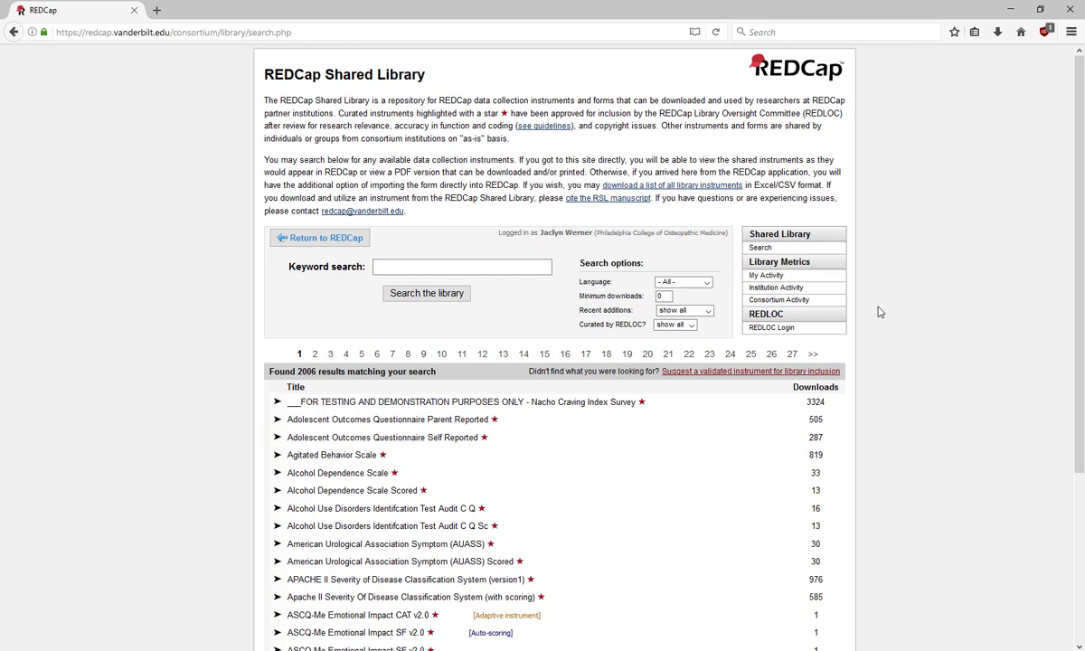
left_click(11, 32)
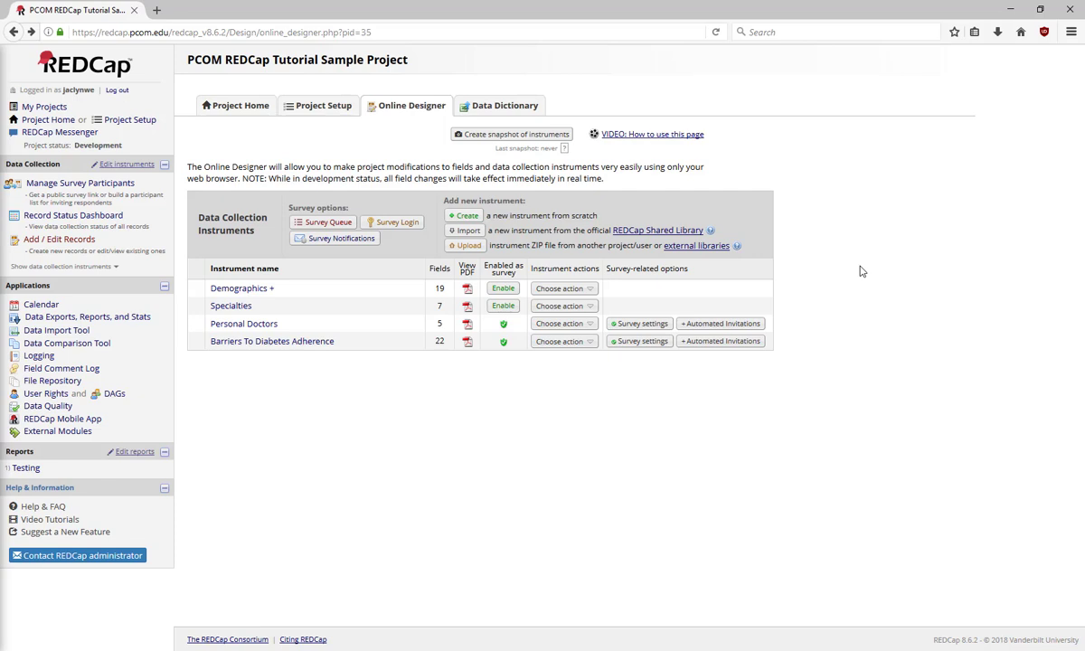
- Open the Demographics + instrument and review the available field types in the First Name field's settings, leaving without saving
left_click(255, 292)
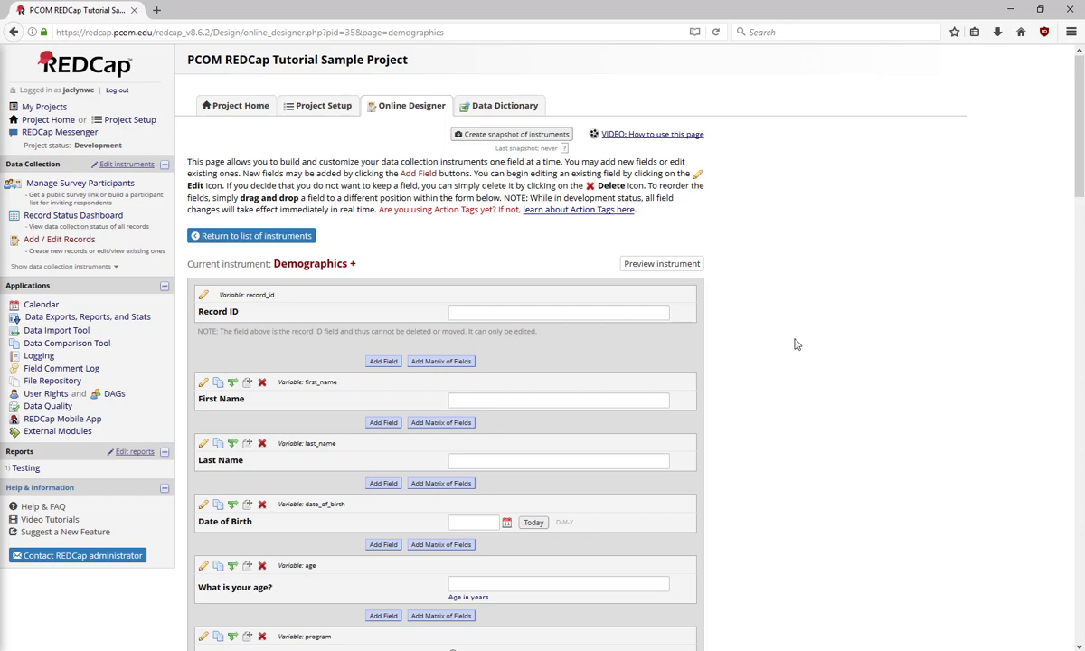
left_click(203, 383)
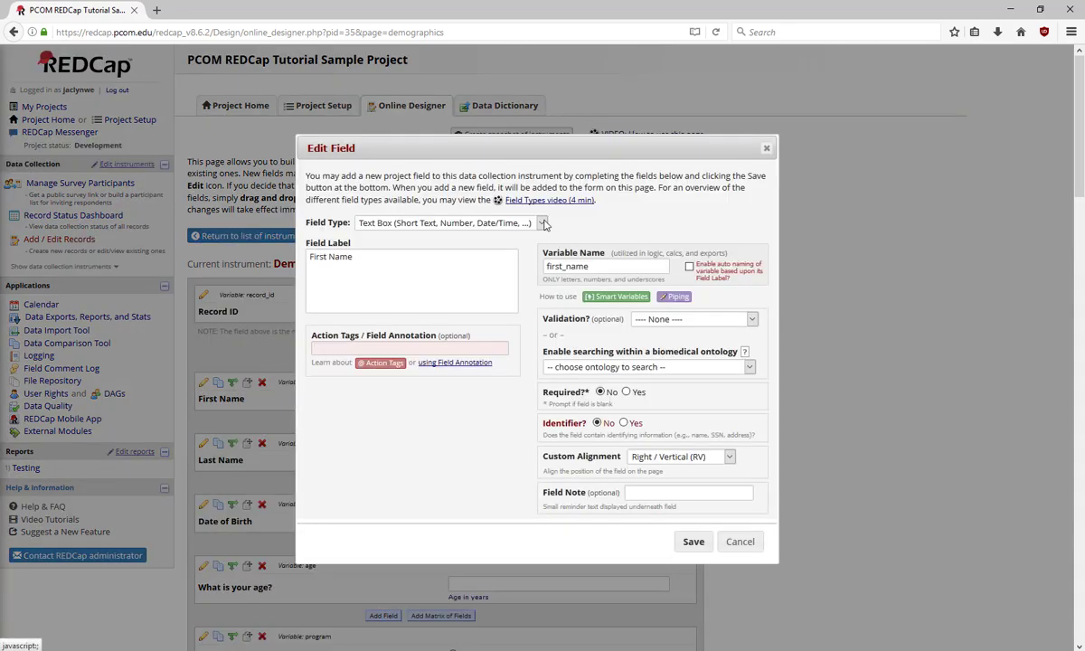
left_click(543, 224)
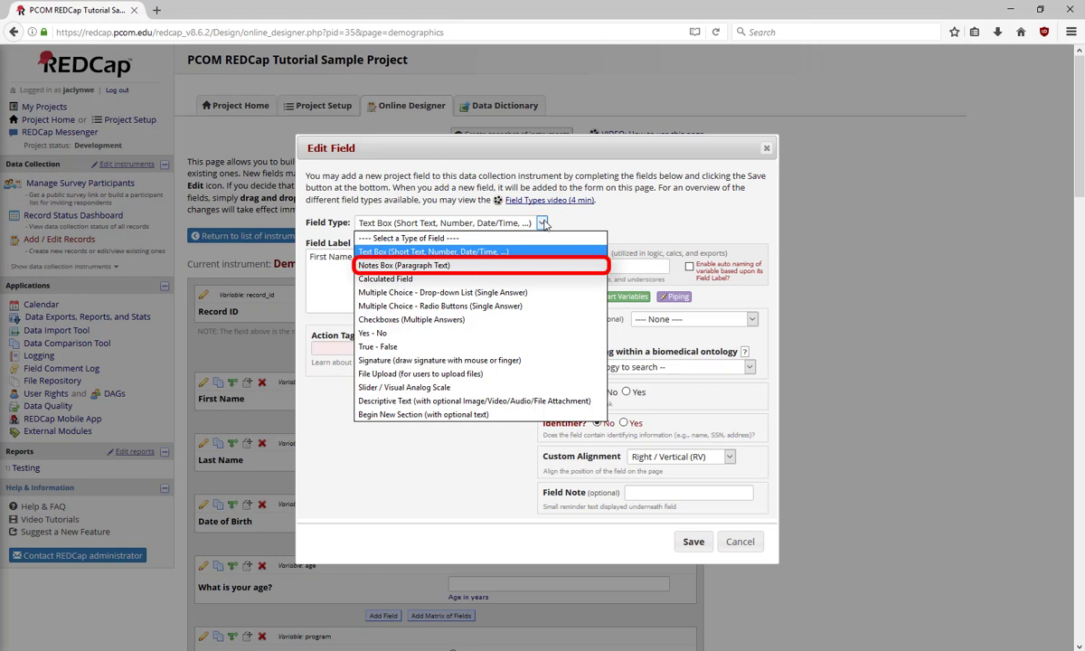
left_click(543, 224)
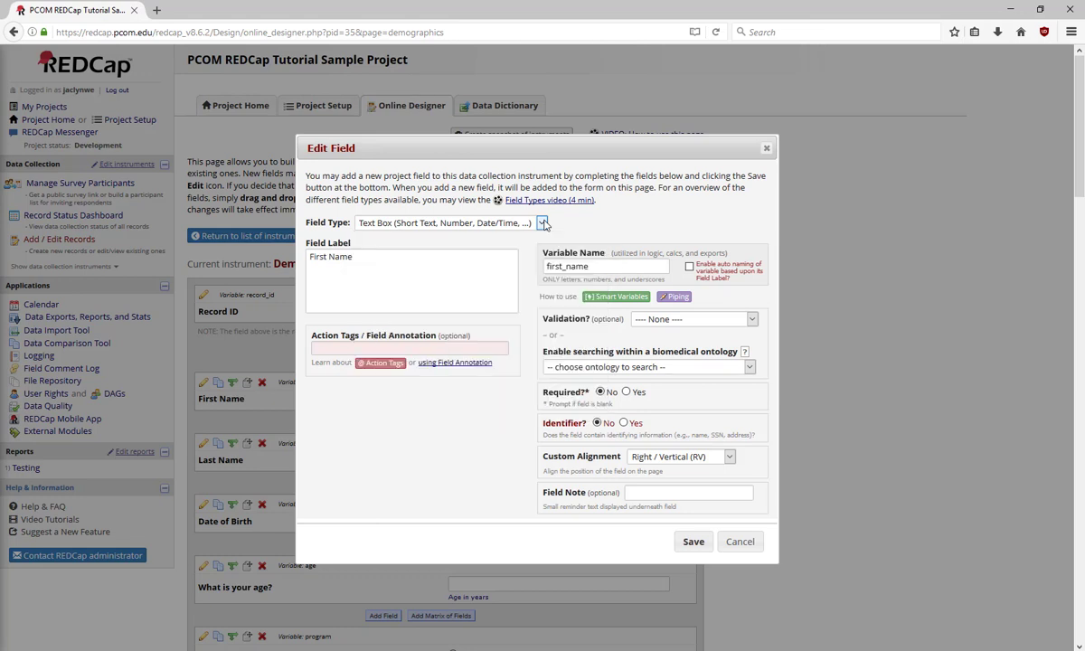
left_click(544, 224)
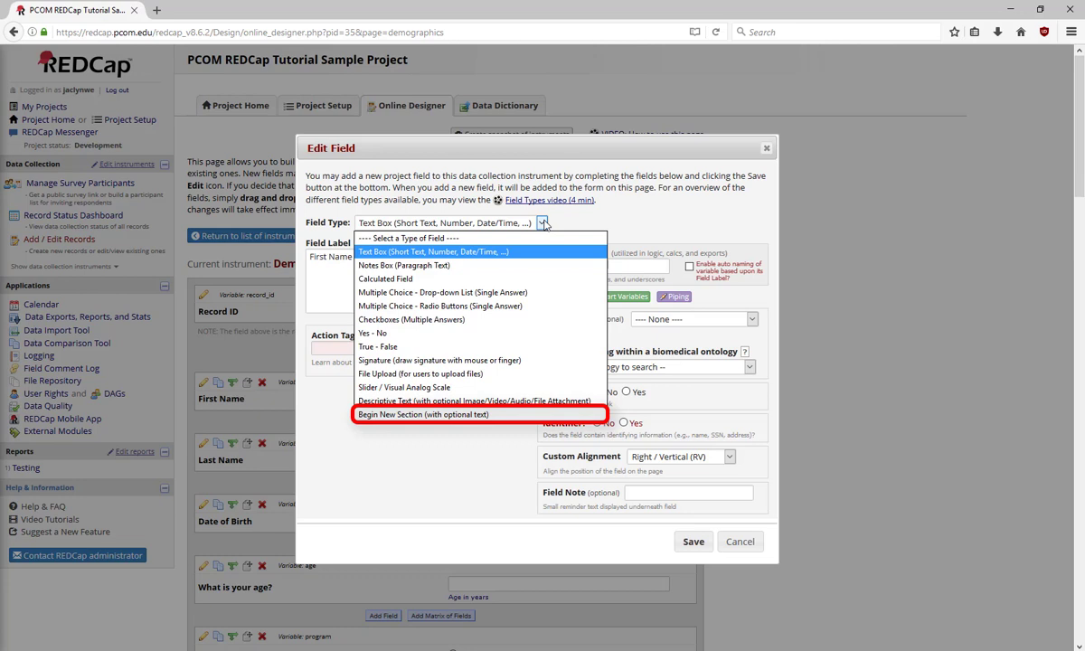
left_click(633, 228)
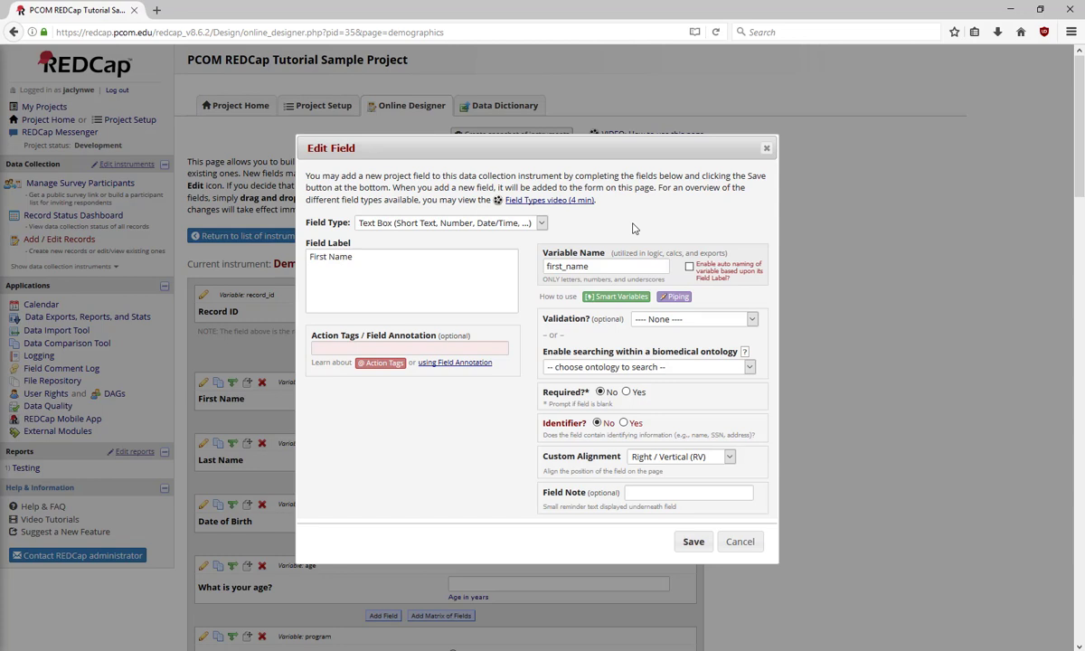
left_click(740, 543)
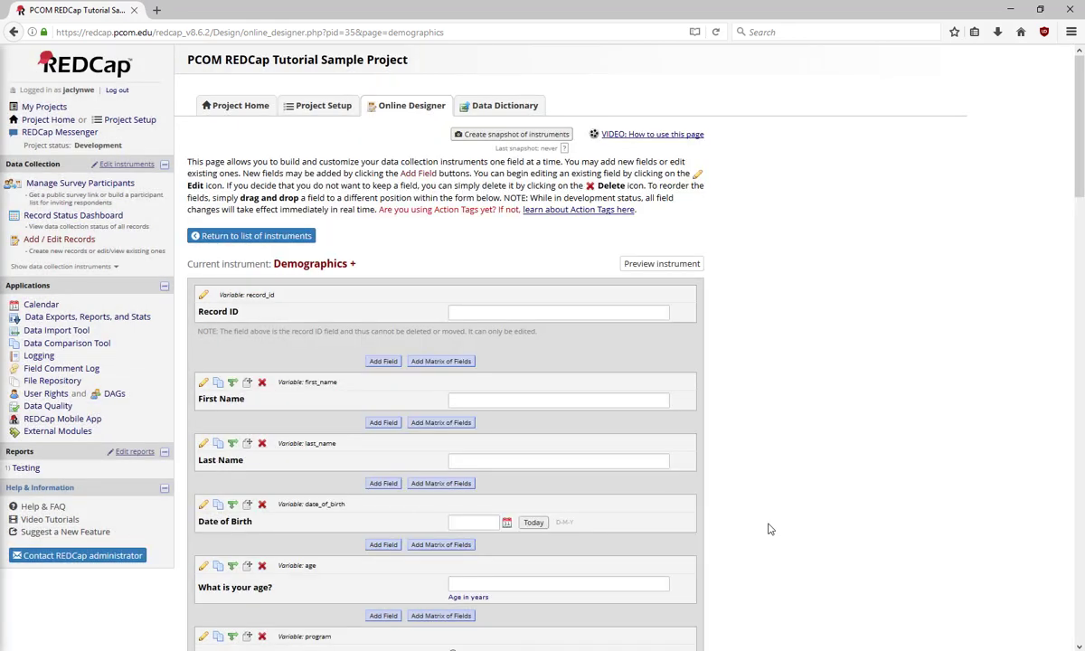
- Review the validation options of the "What is your age?" field and save the field as it is
scroll(817, 512, "down", 3)
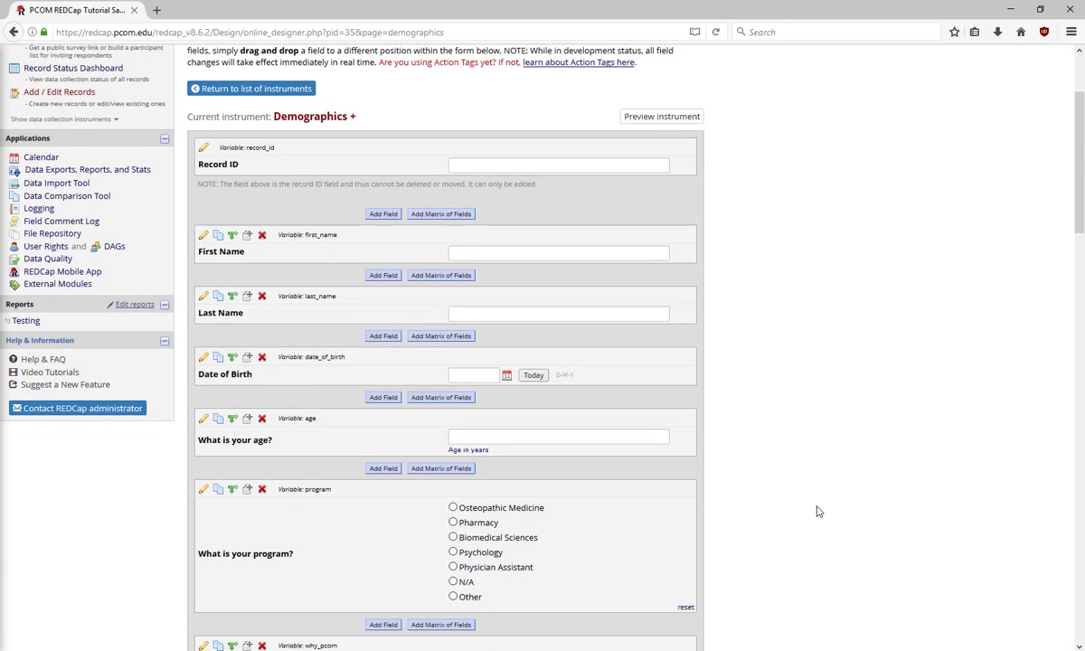
left_click(203, 421)
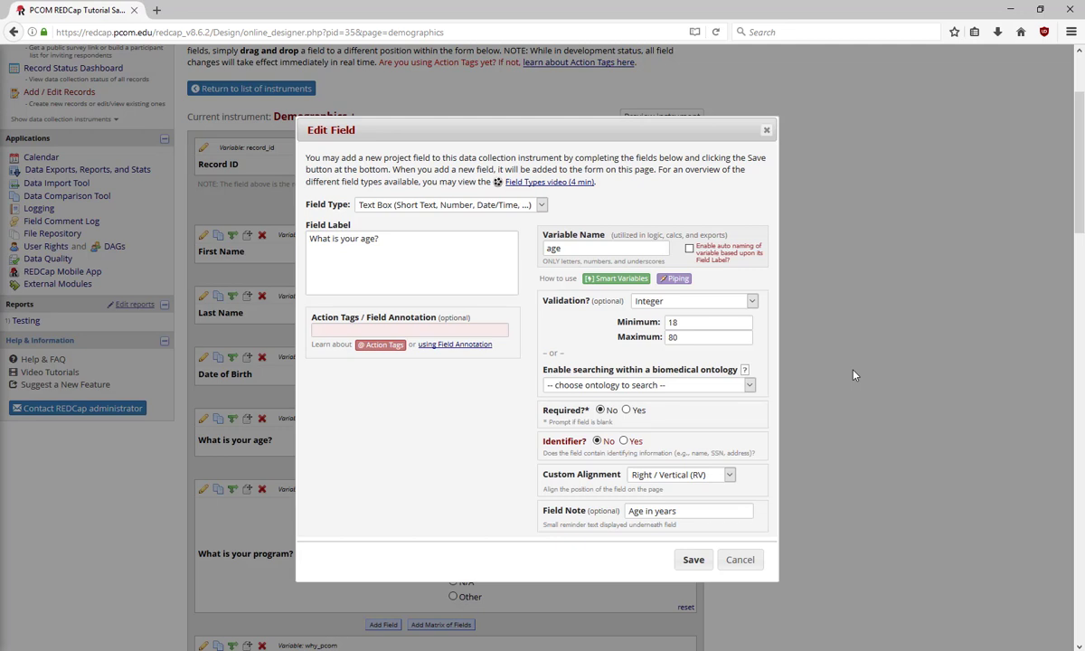
left_click(753, 301)
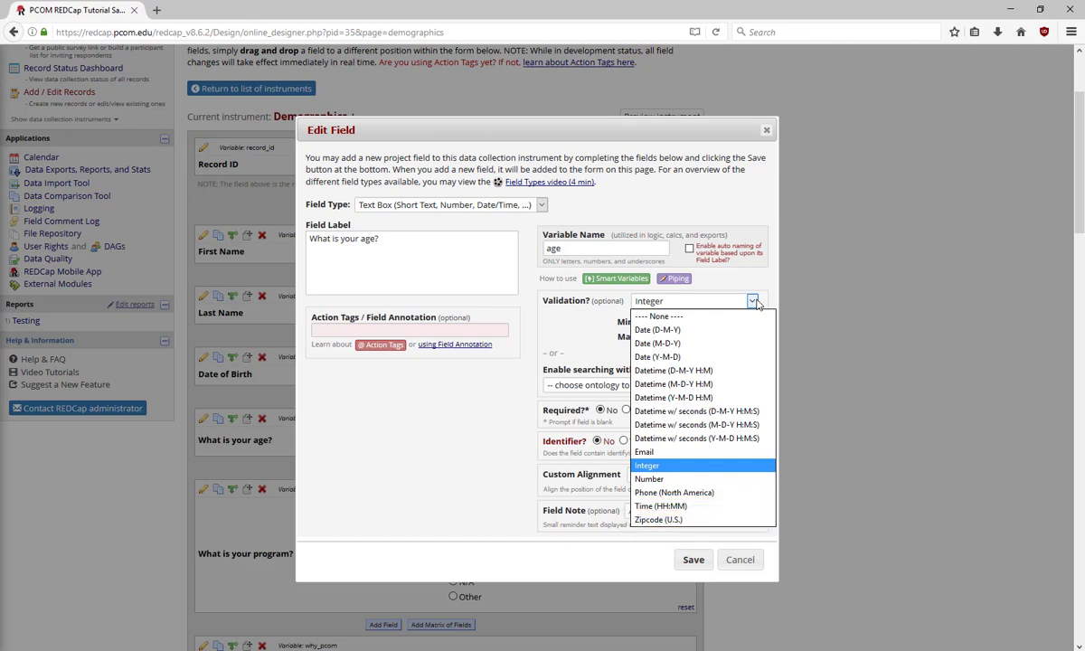
left_click(787, 310)
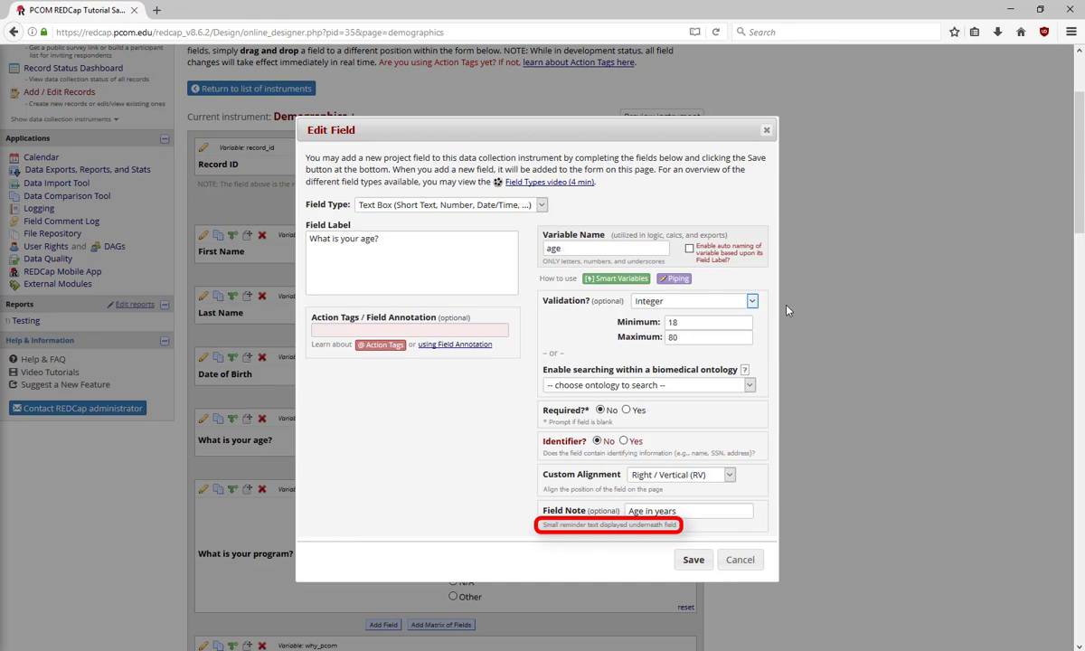
left_click(692, 560)
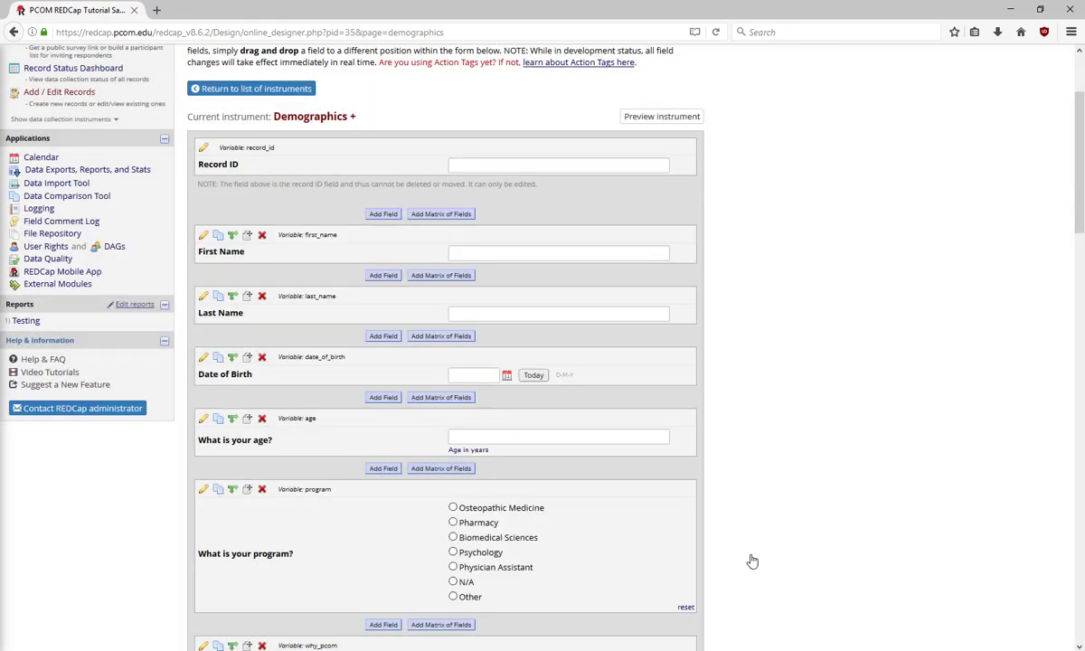
- Open the "What is your program?" field for editing and review its field type options
left_click(205, 493)
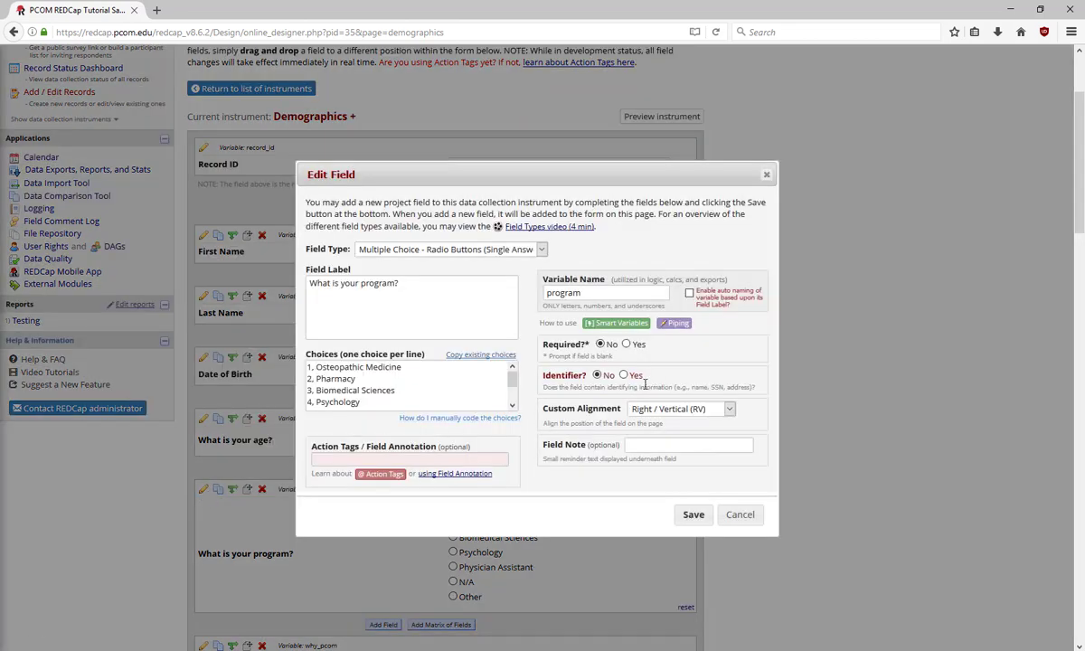
left_click(542, 250)
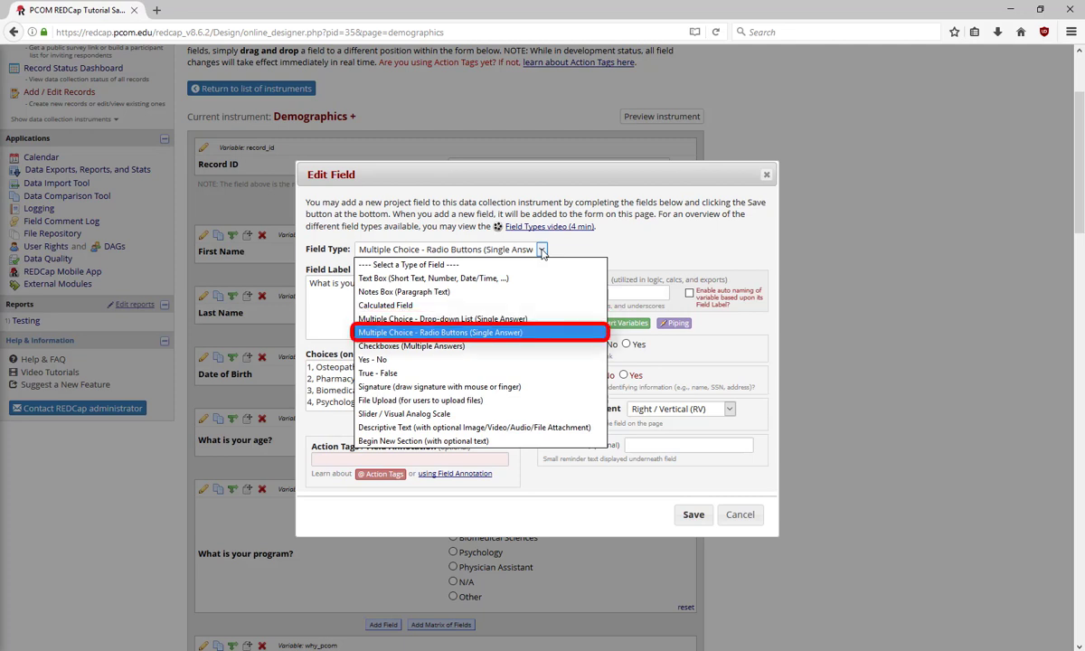
left_click(630, 255)
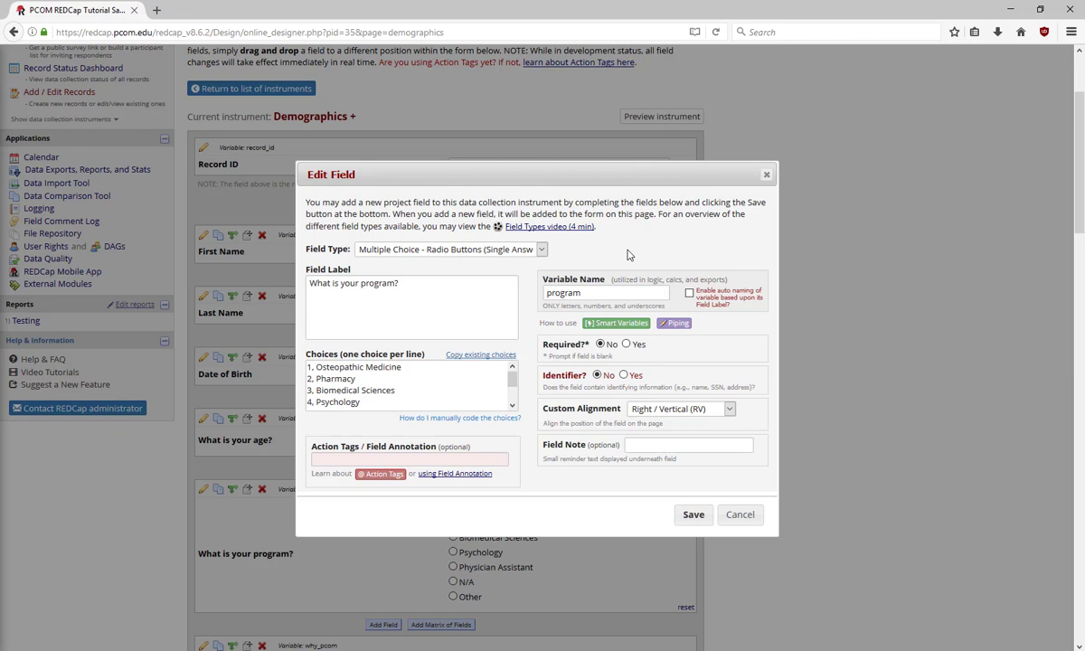
- Insert the choice "3, Physical Therapy" on a new line below Pharmacy in the program field's choices
left_click(408, 382)
key("Return")
type("3, Physical")
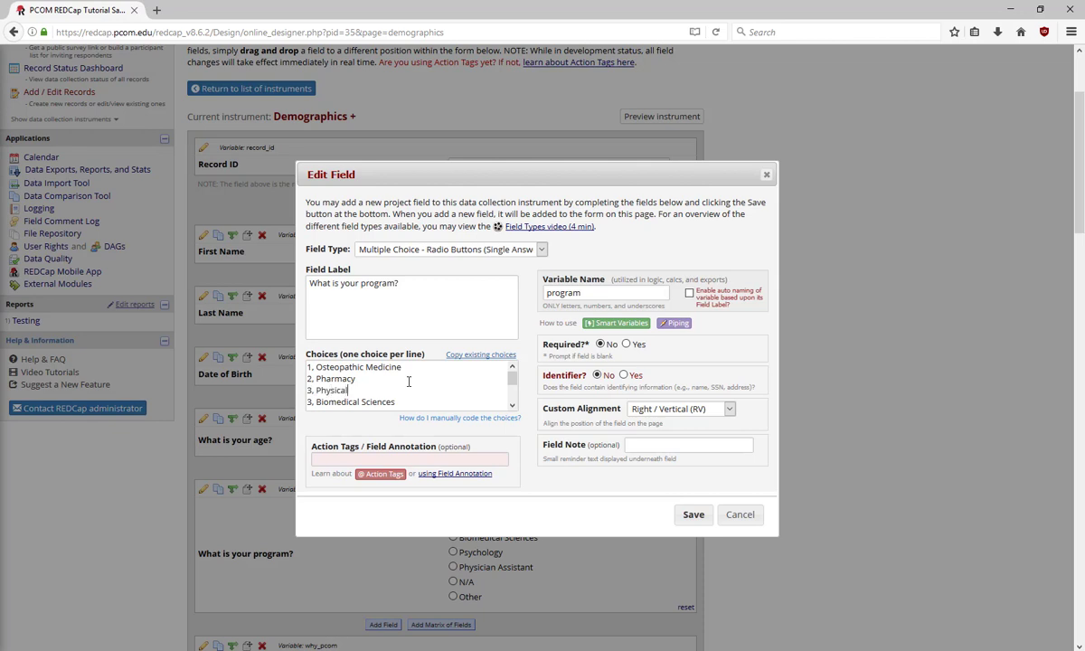
type(" Therapy")
- Renumber the choices after Physical Therapy, coding Biomedical Sciences as 4 and Psychology as 5
left_click(311, 401)
key("BackSpace")
type("4")
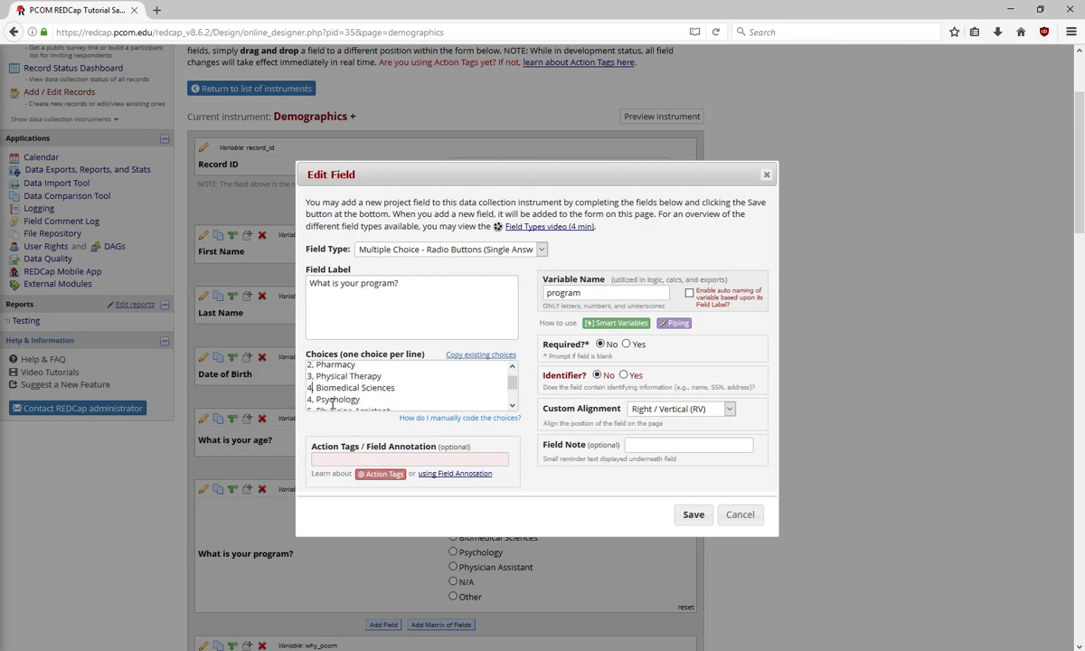
scroll(333, 404, "down", 1)
key("Down")
key("BackSpace")
type("5")
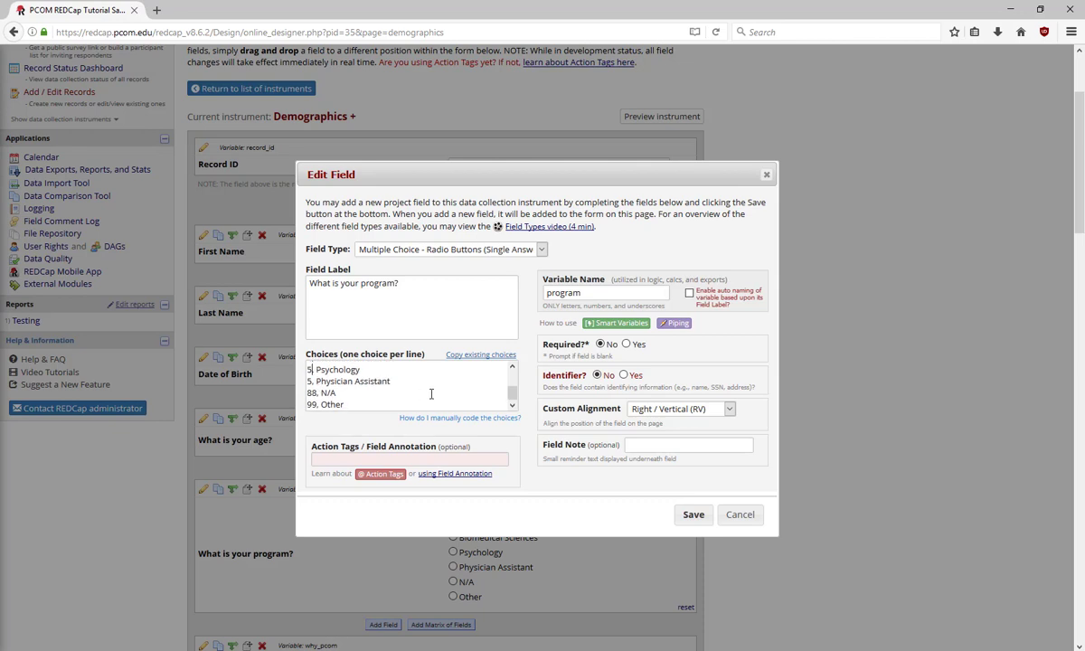
- Restore the original coding of the program choices, setting the Psychology choice back to 4
scroll(433, 394, "up", 2)
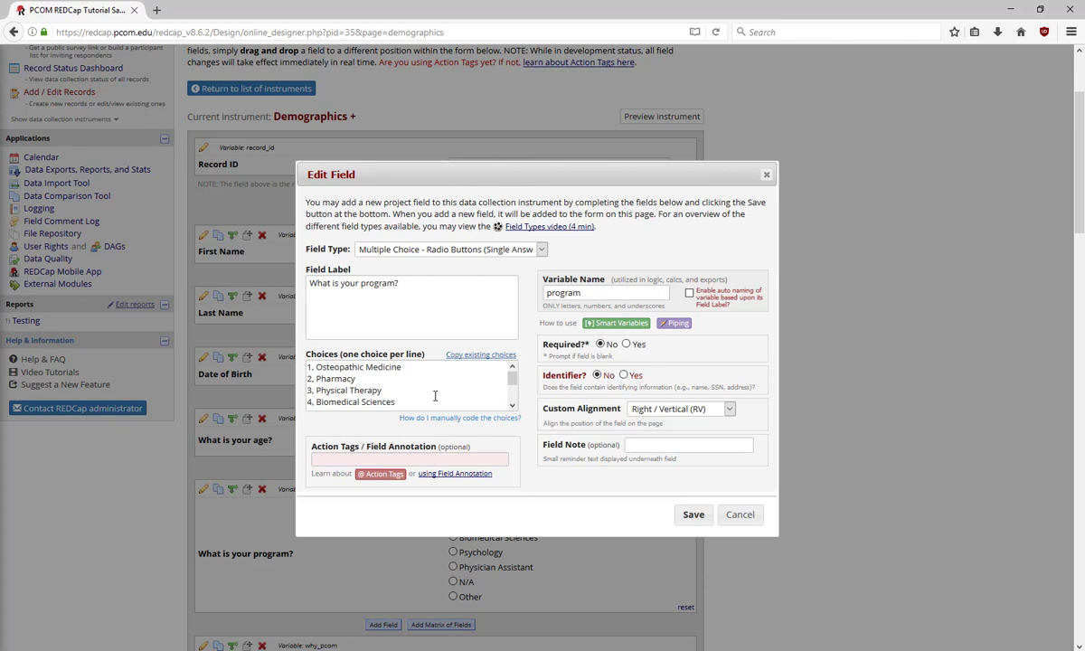
double_click(309, 390)
type("6")
scroll(309, 398, "down", 1)
double_click(308, 370)
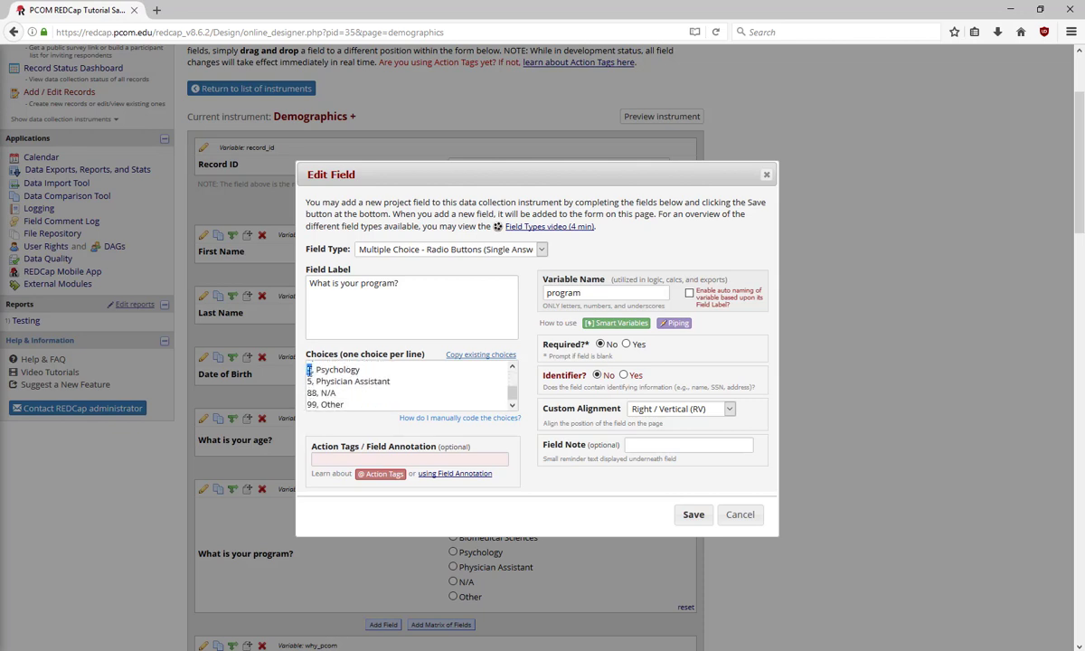
type("4")
type(",")
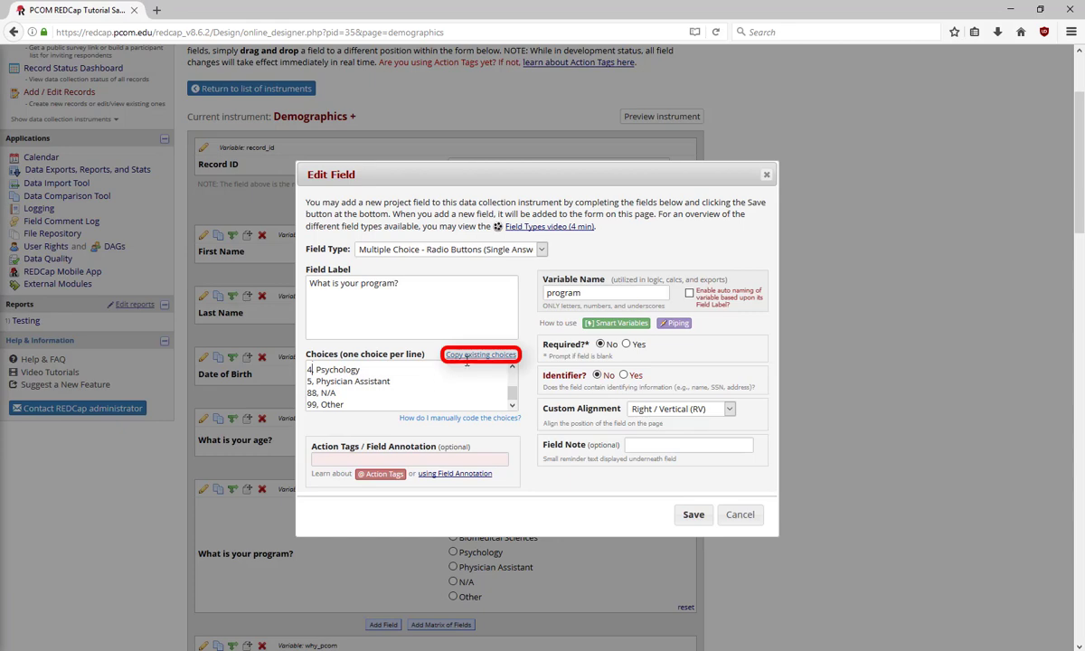
- View the project's existing choice sets available for copying and leave the program field without saving
left_click(496, 355)
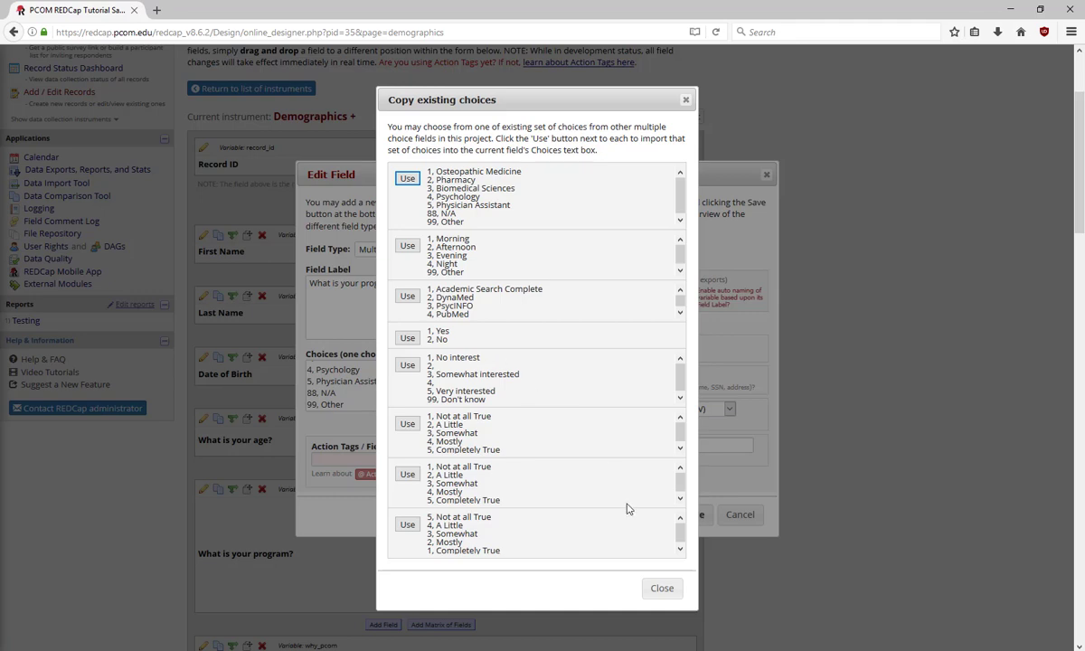
left_click(663, 588)
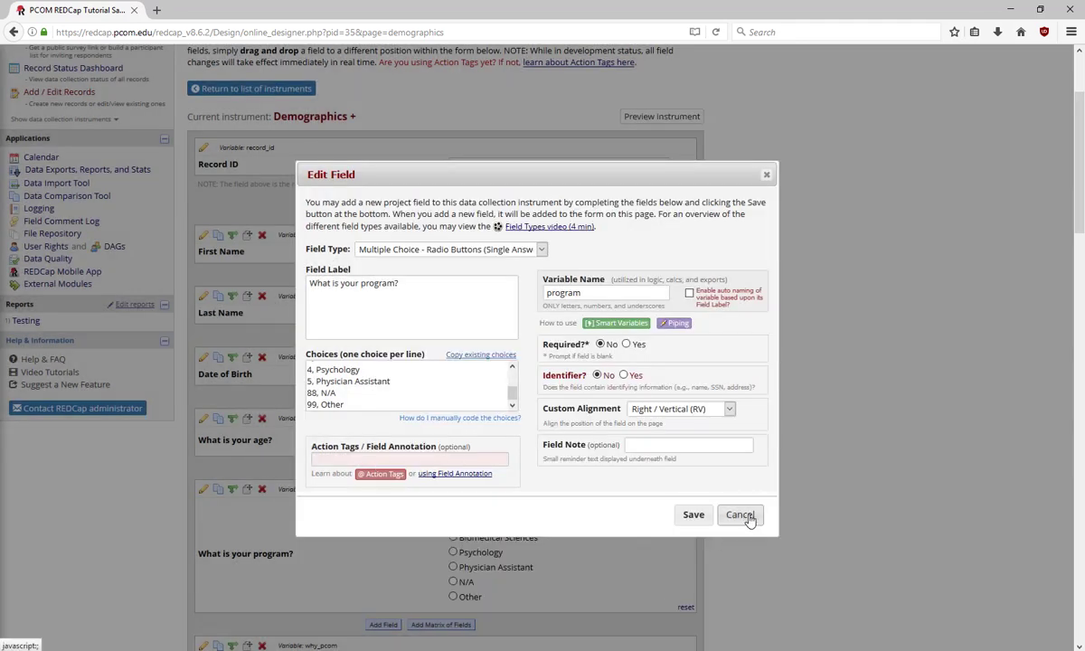
left_click(748, 515)
- Examine the drop-down settings of the library time-of-day field (library_day) and leave it without saving
scroll(732, 394, "down", 3)
scroll(733, 397, "down", 5)
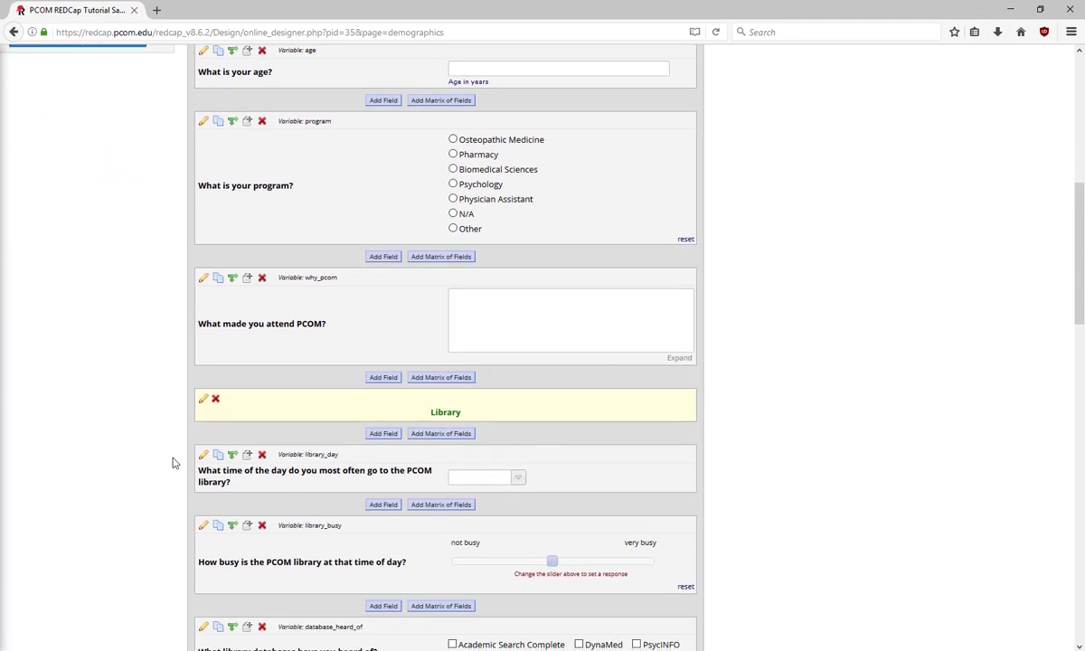
left_click(204, 456)
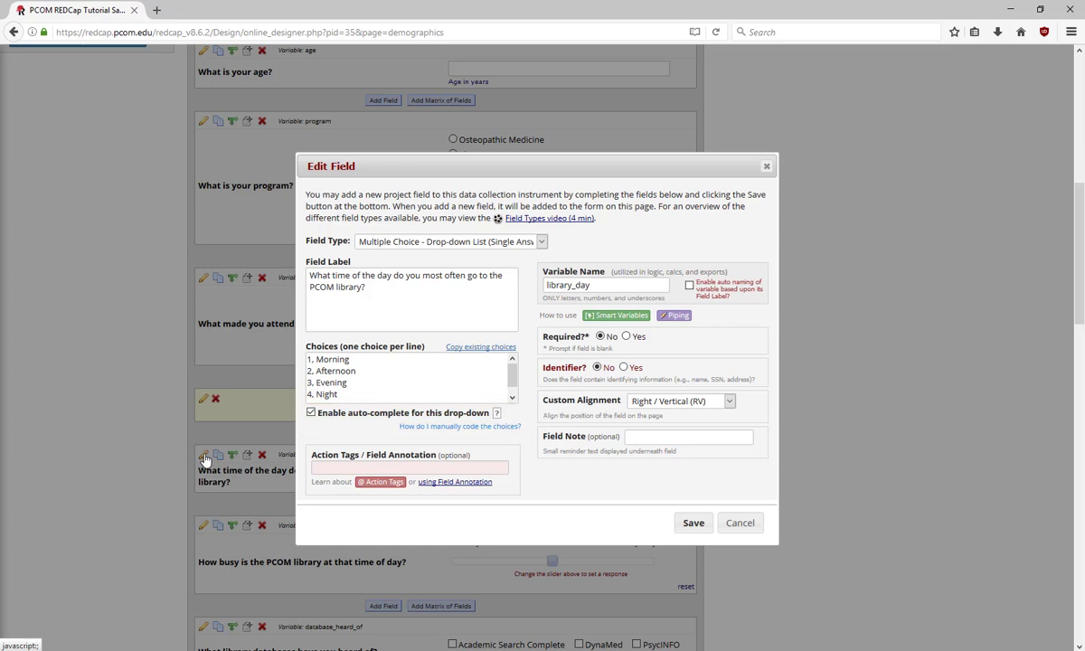
left_click(756, 525)
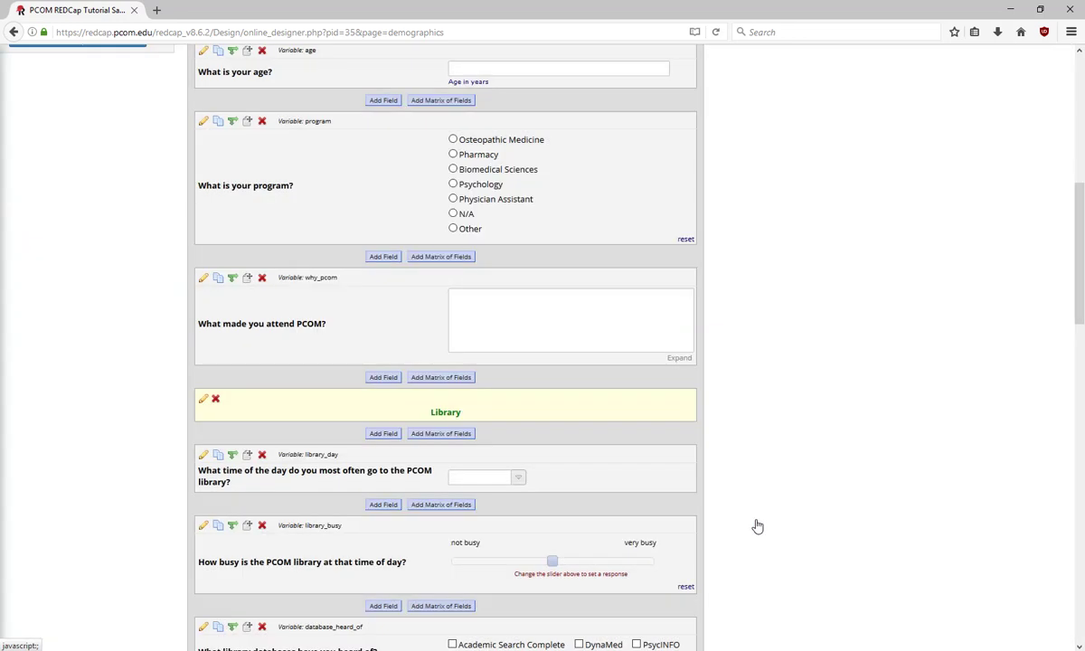
- Examine the slider settings and custom alignment options of the library_busy field and leave it without saving
left_click(204, 527)
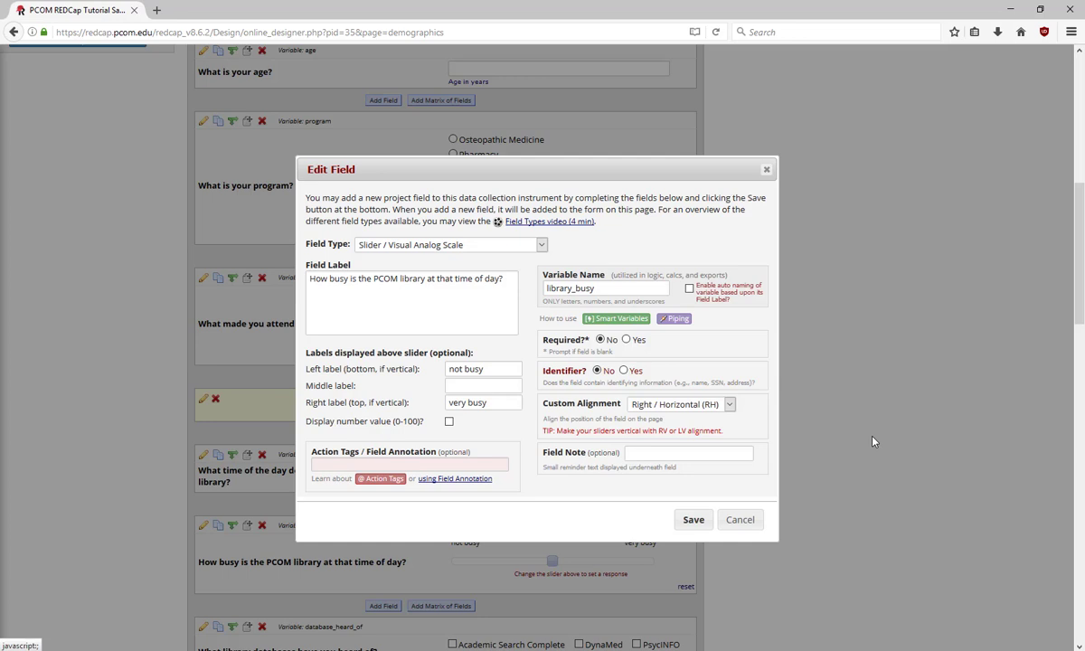
left_click(731, 406)
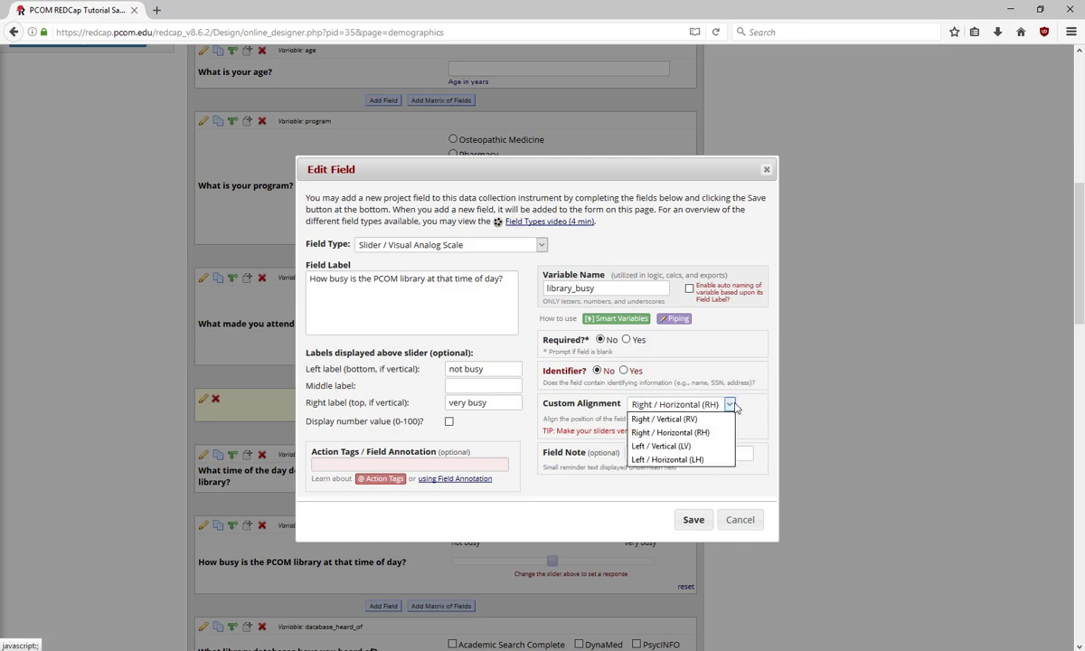
left_click(734, 408)
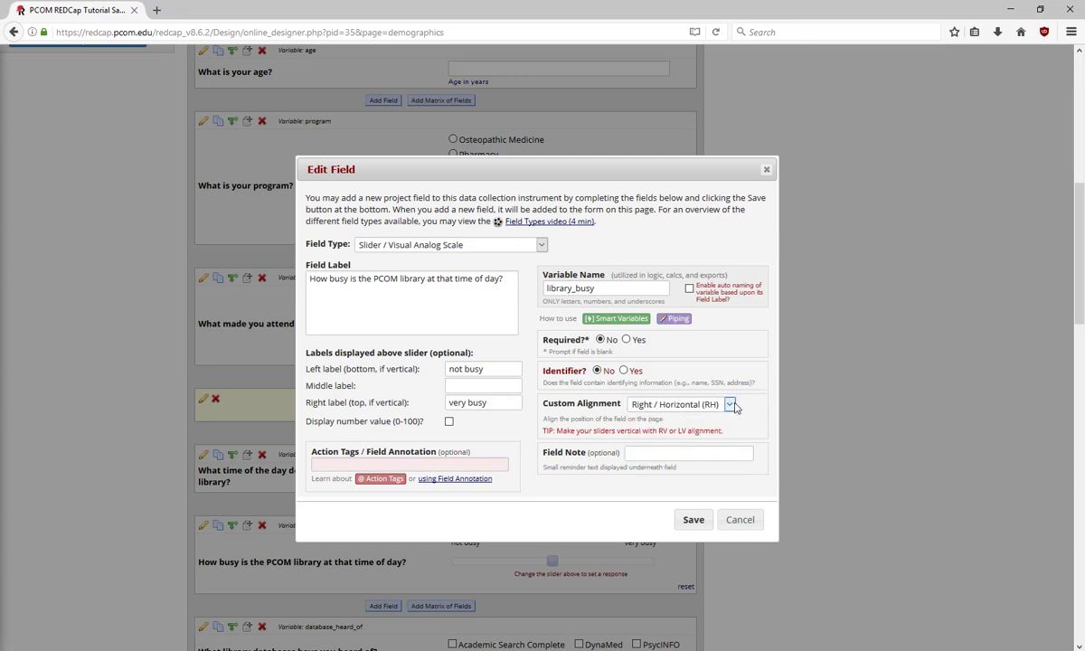
left_click(747, 521)
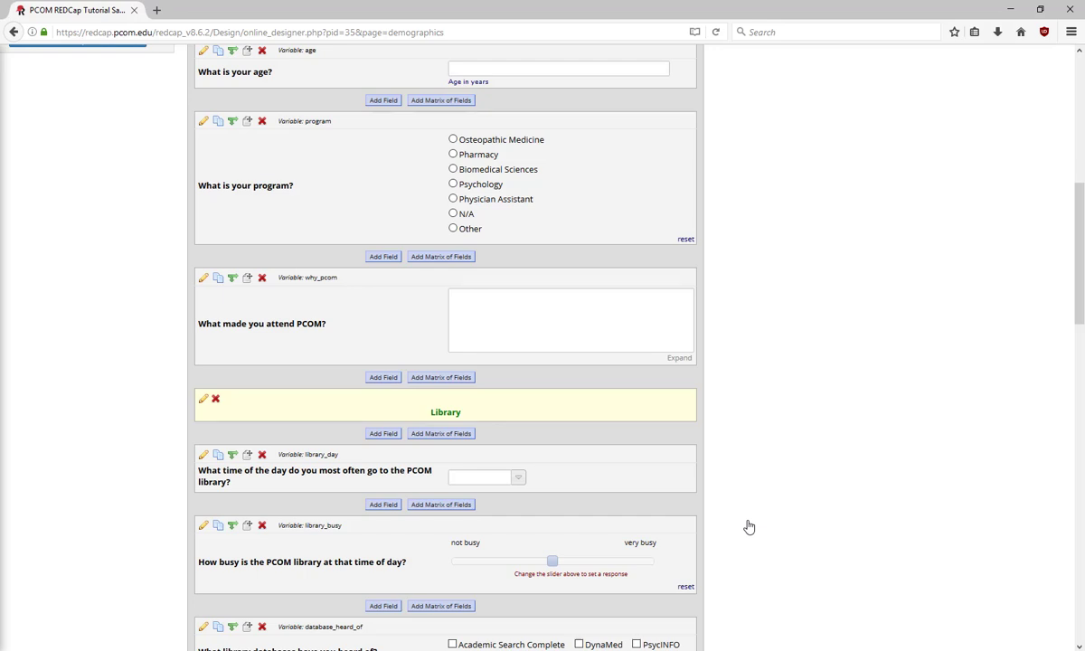
- Examine the descriptive text and image attachment settings of the mole_image field and leave it without saving
scroll(749, 526, "down", 10)
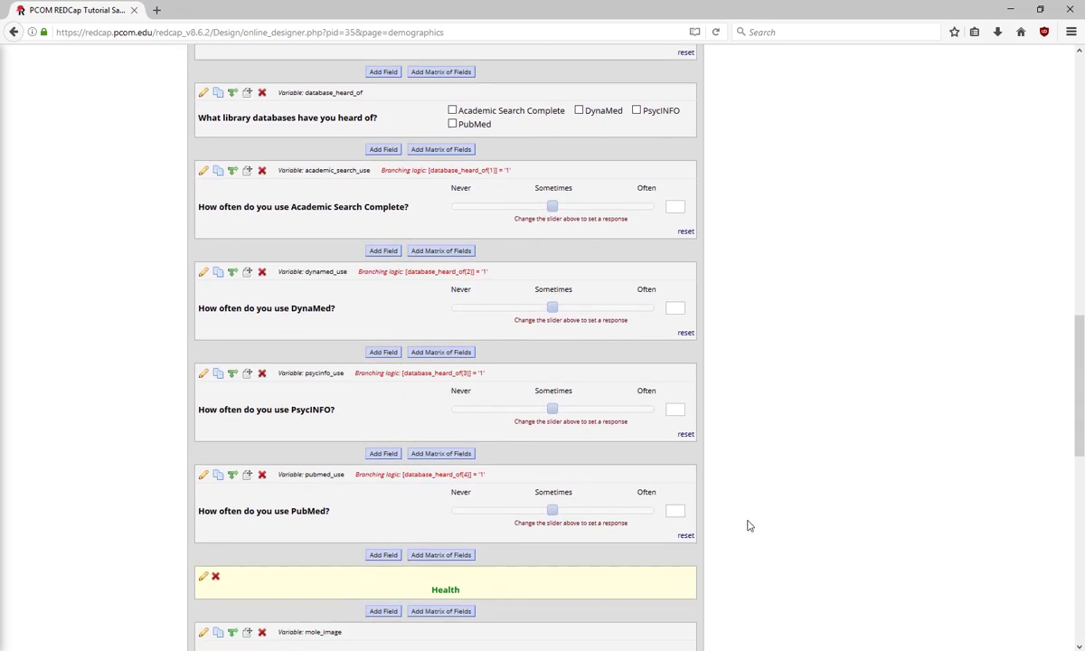
scroll(749, 525, "down", 5)
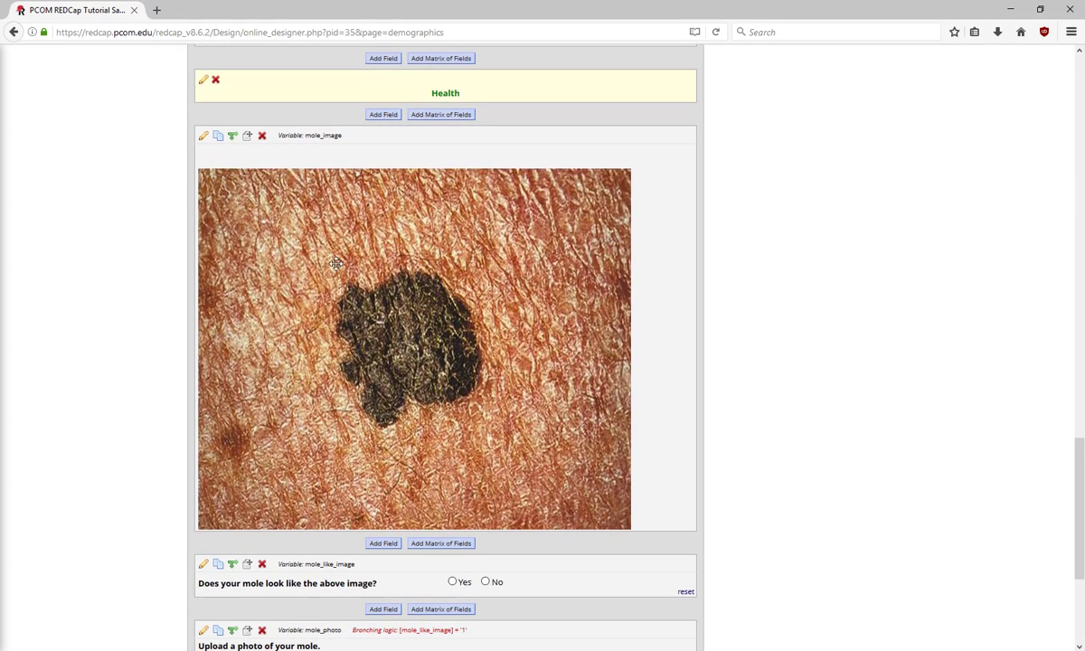
left_click(204, 137)
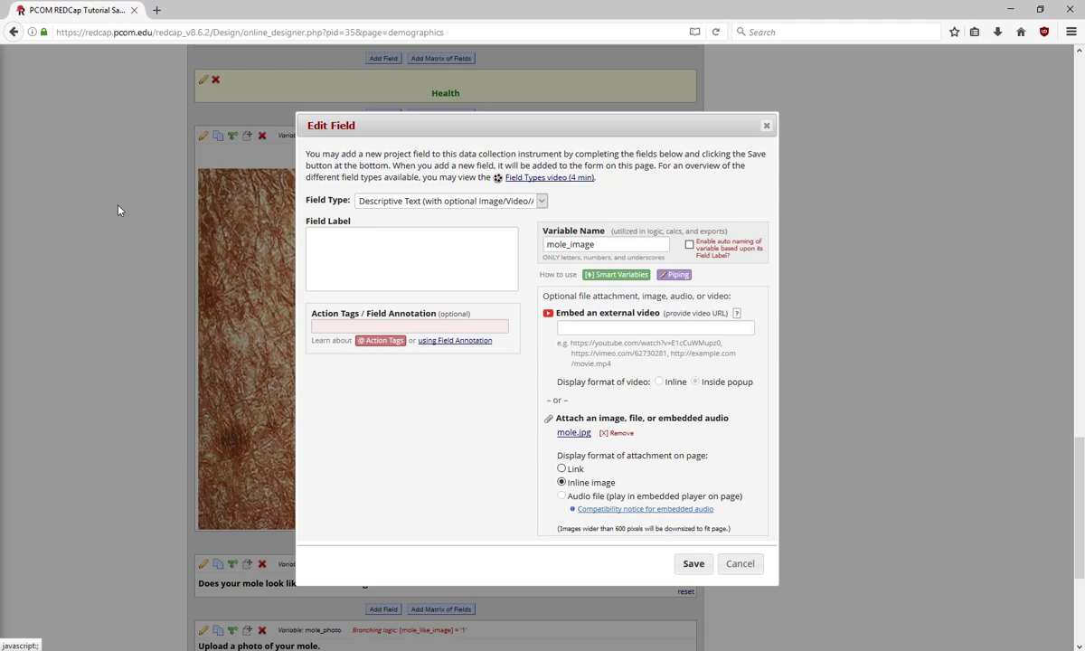
left_click(744, 567)
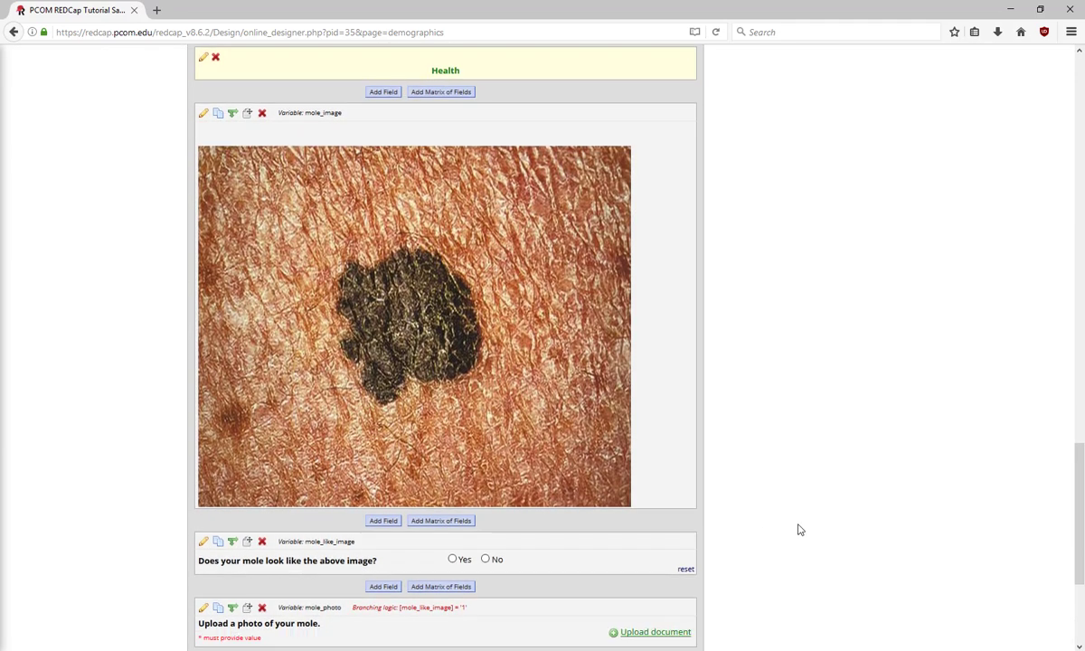
- Try recasting the mole_like_image field as single-answer radio buttons with choices 1, No; 2, Yes; and 3, N/A, and discard the edit
scroll(800, 528, "down", 3)
scroll(799, 529, "down", 2)
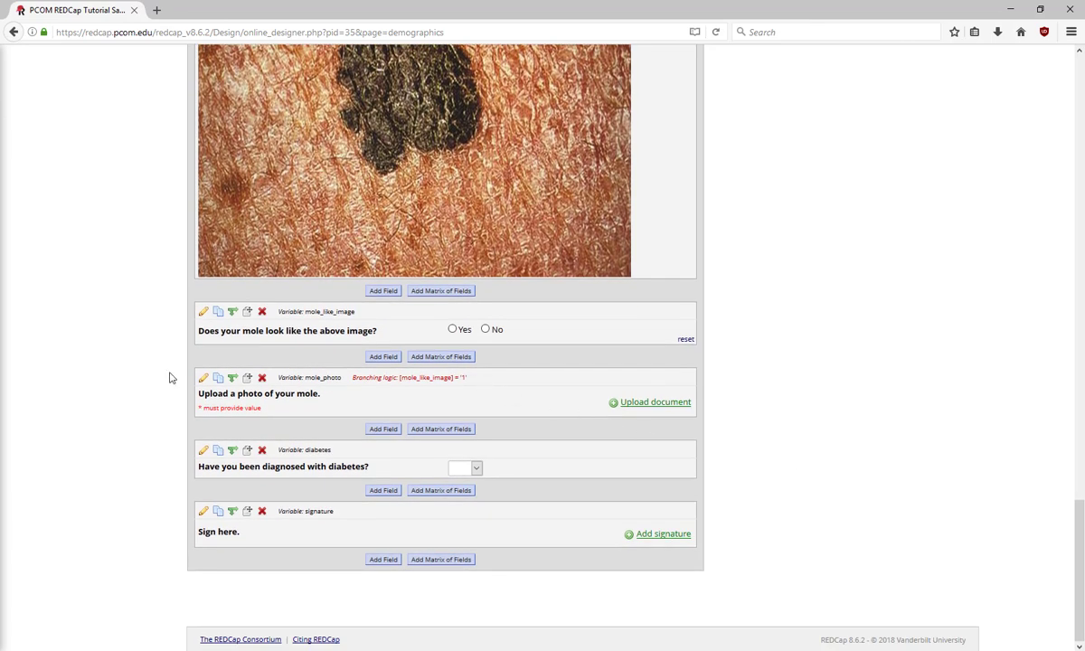
left_click(203, 314)
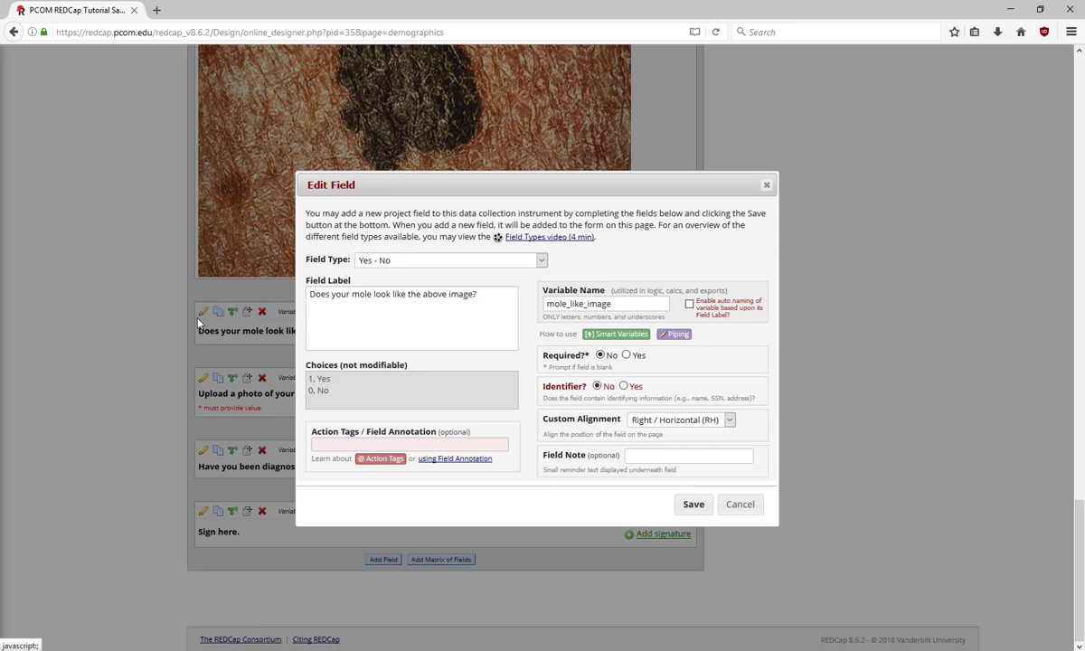
left_click(542, 262)
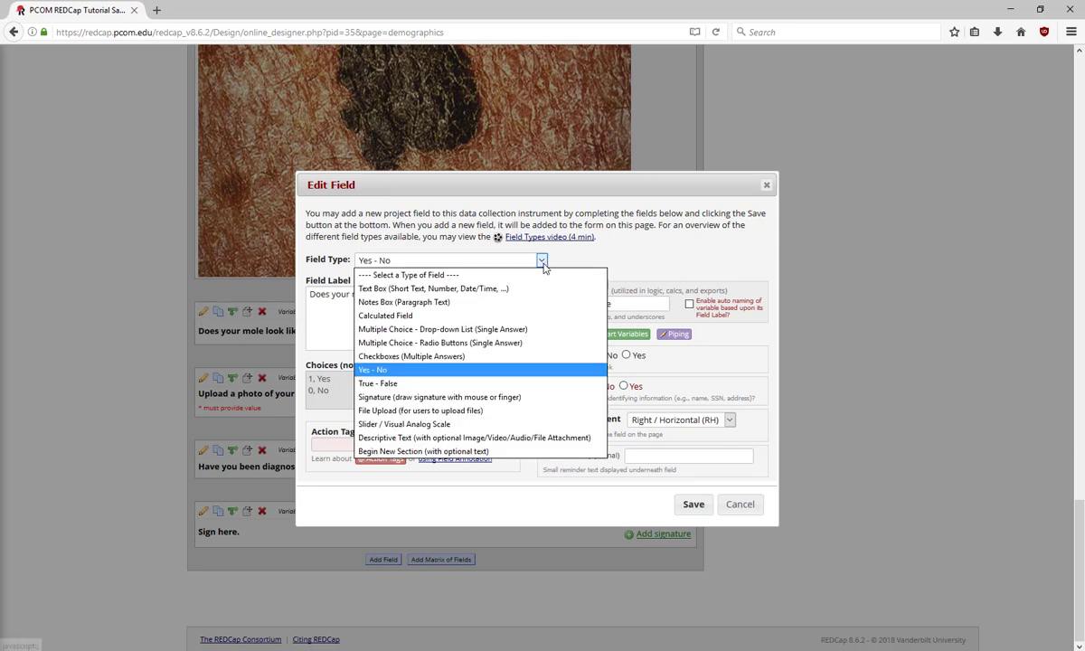
left_click(432, 344)
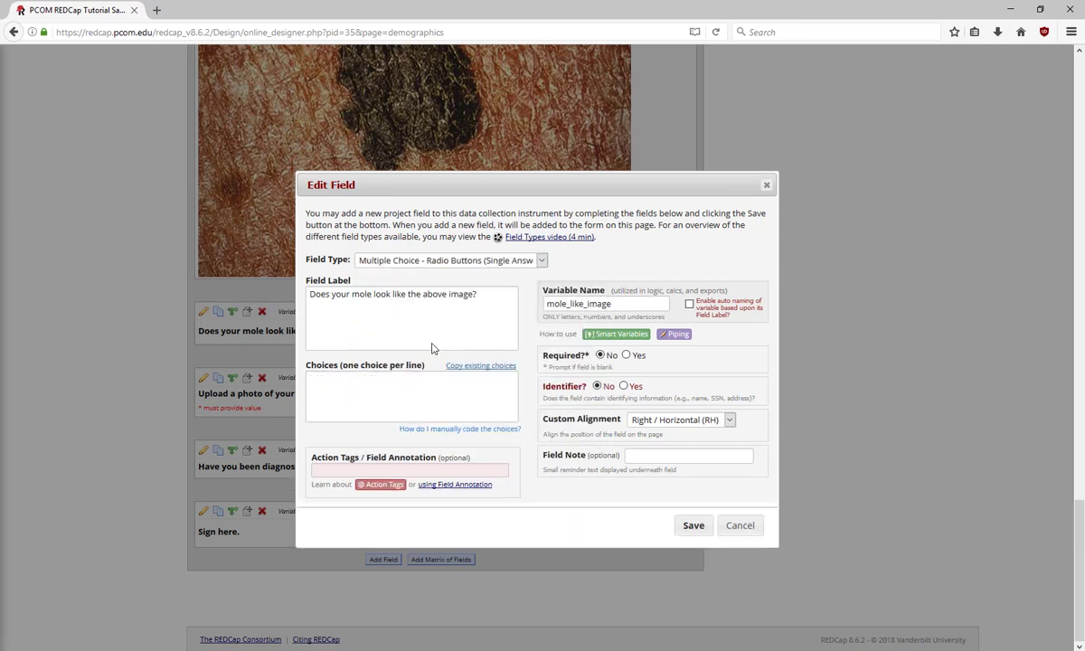
type("1, No")
key("Return")
type("2, Yes")
key("Return")
type("3, N/A")
left_click(736, 527)
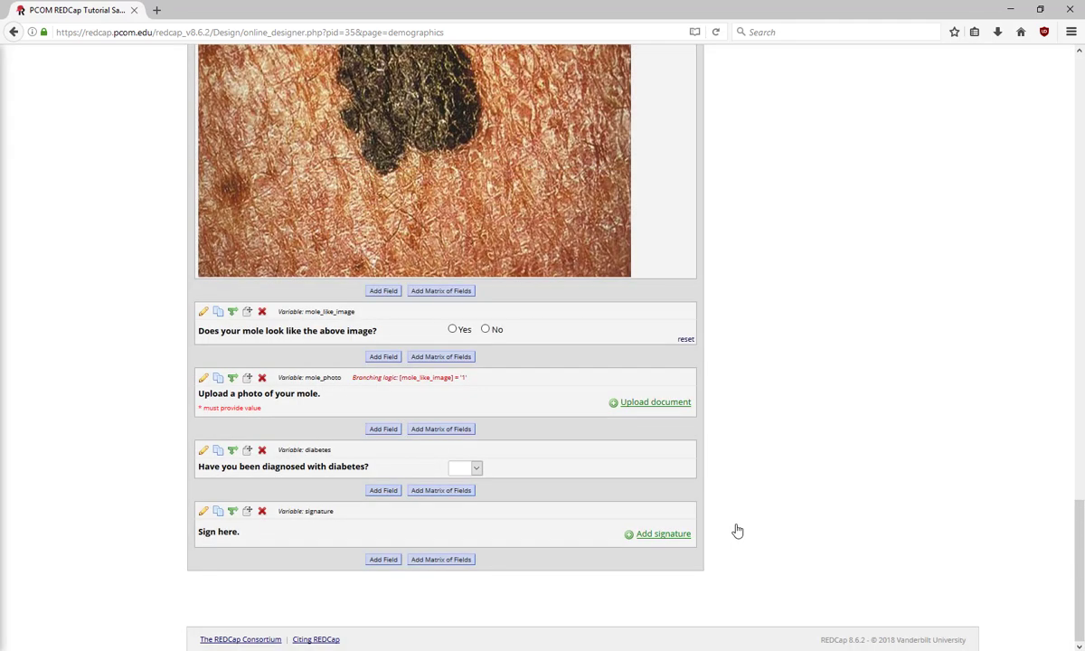
- Examine the file upload settings of the mole_photo field and the settings of the signature field, leaving both without saving
left_click(204, 379)
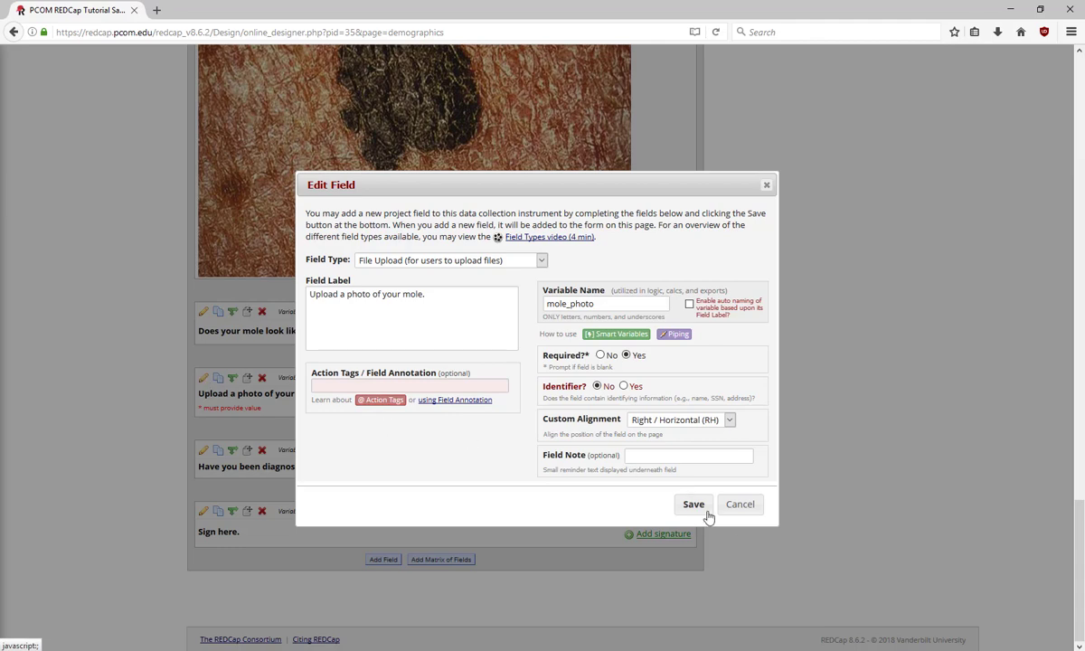
left_click(742, 506)
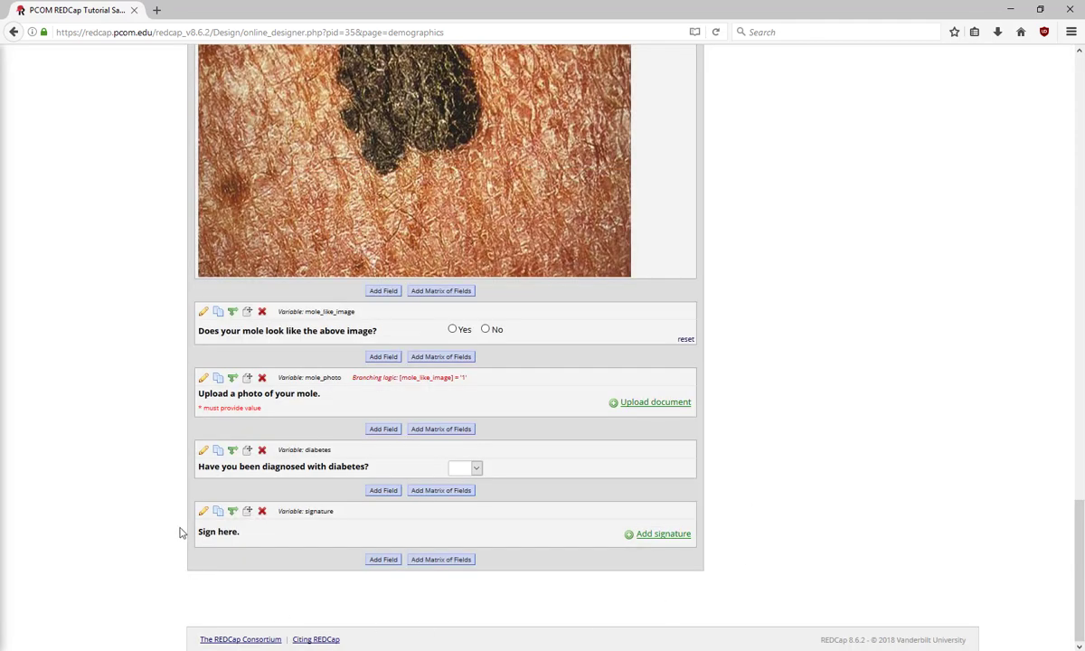
left_click(204, 512)
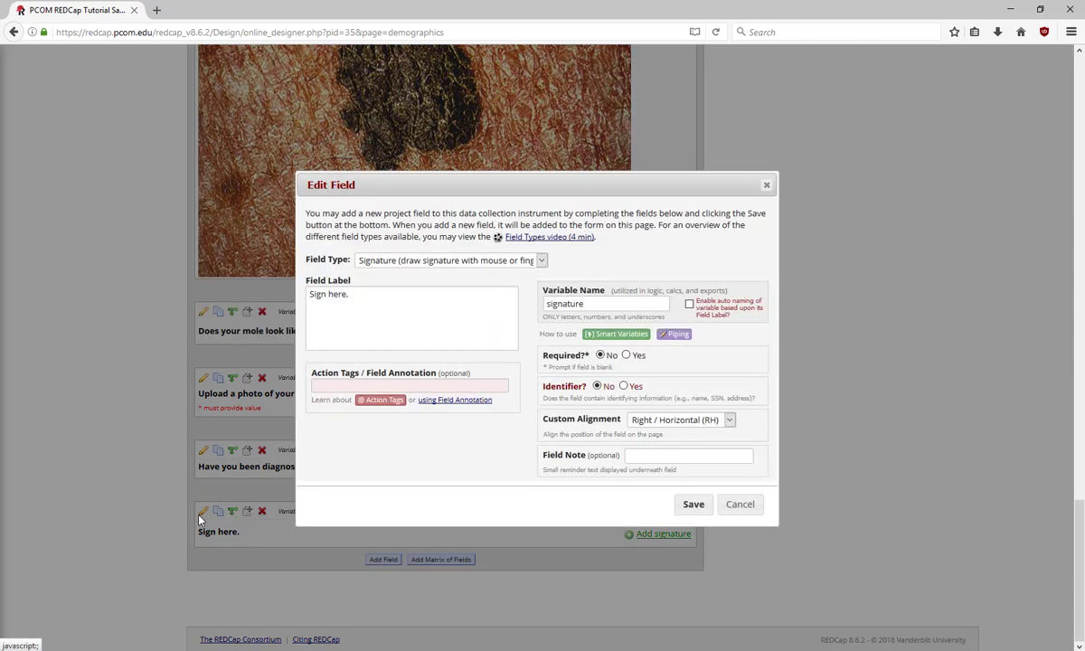
left_click(752, 505)
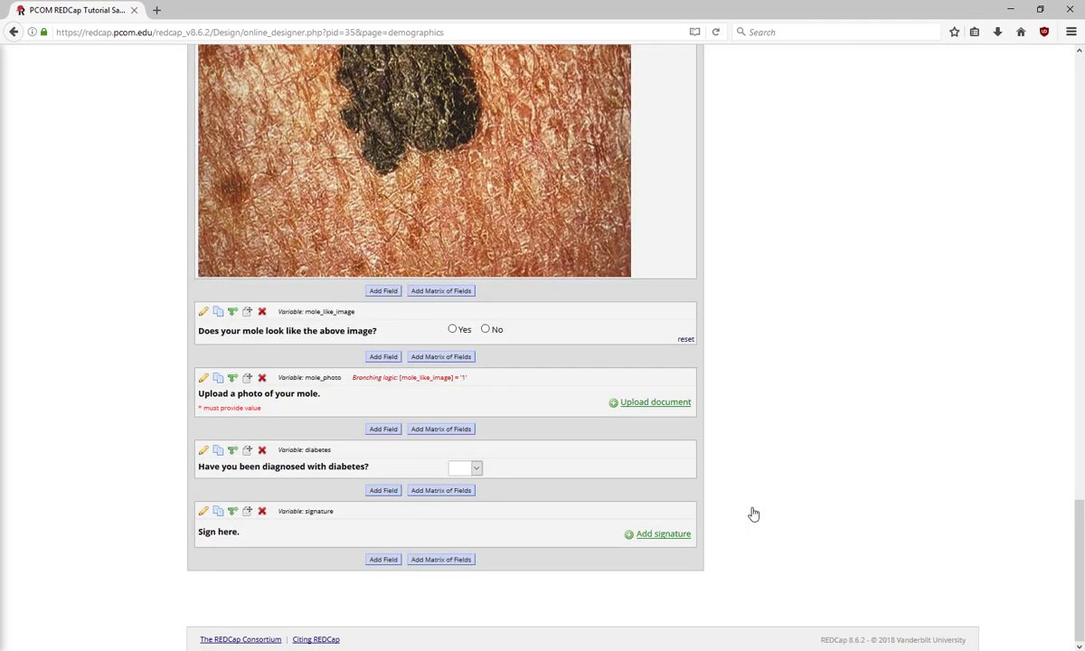
- Examine the field type and label markup of the Health section header and leave it without saving
scroll(754, 514, "up", 5)
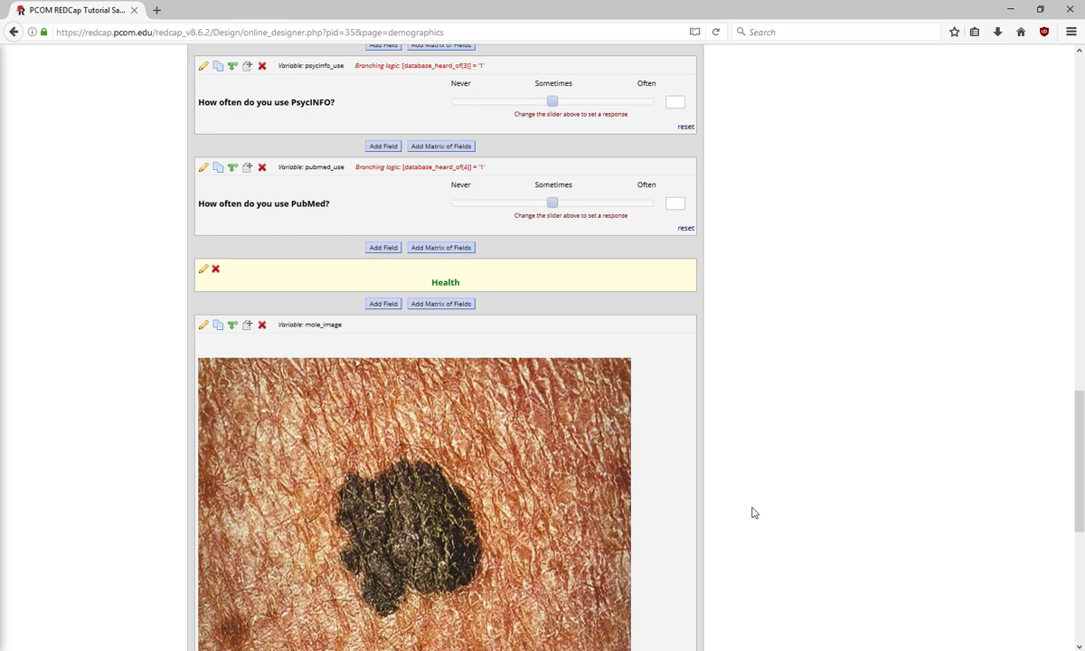
left_click(203, 271)
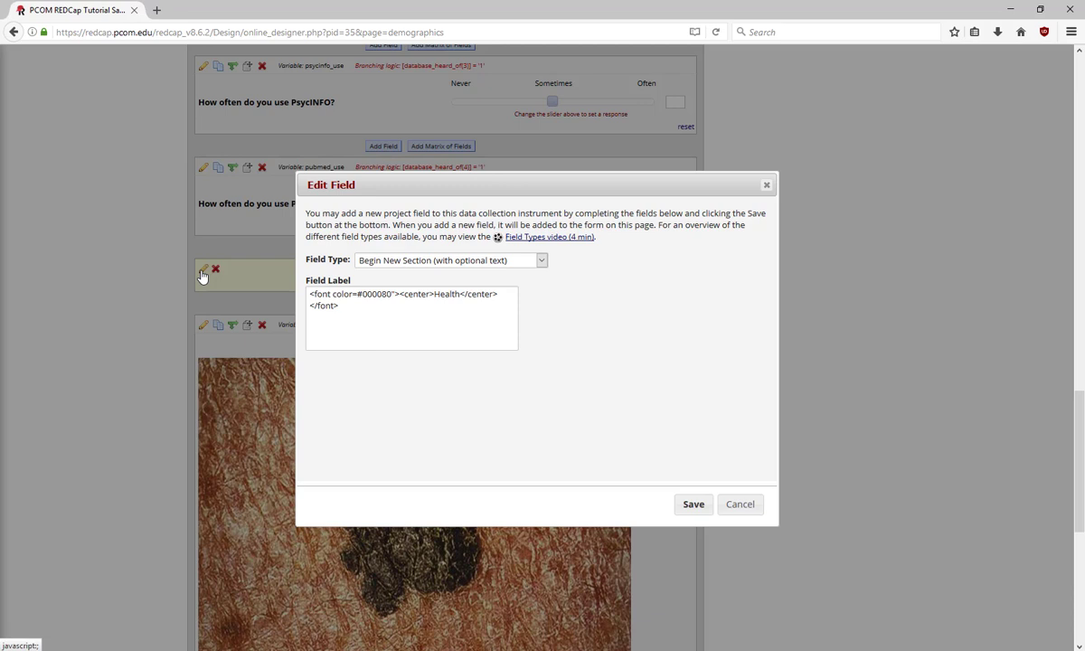
left_click(740, 504)
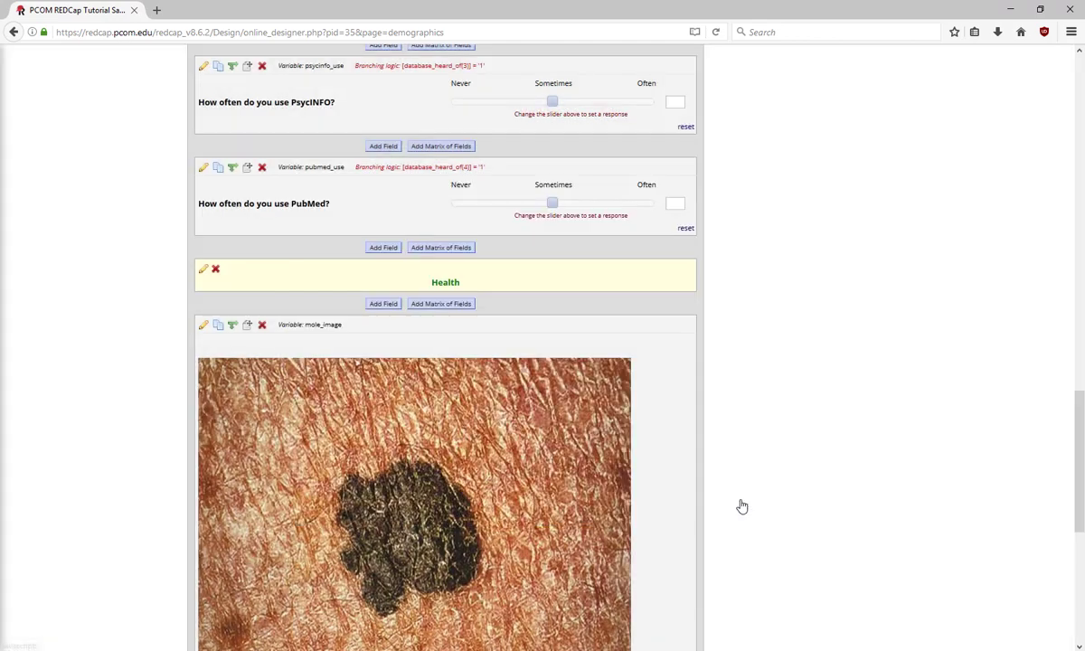